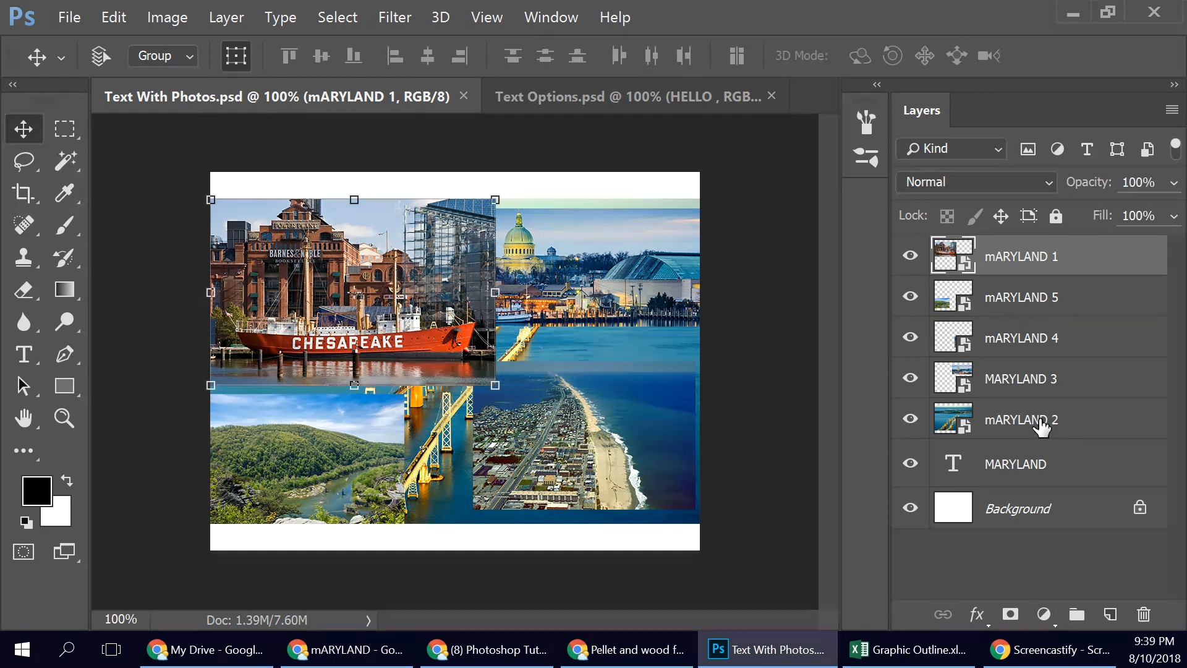
- Hide the five Maryland photo layers and the existing MARYLAND text layer
click(1052, 472)
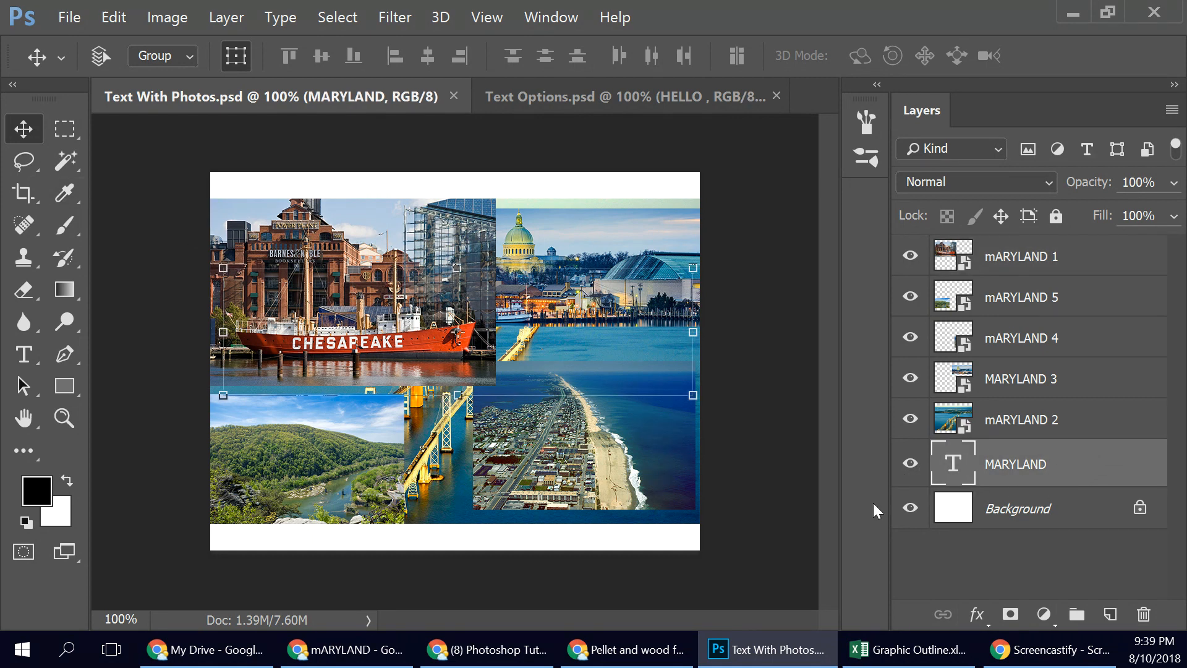
drag(909, 420, 909, 255)
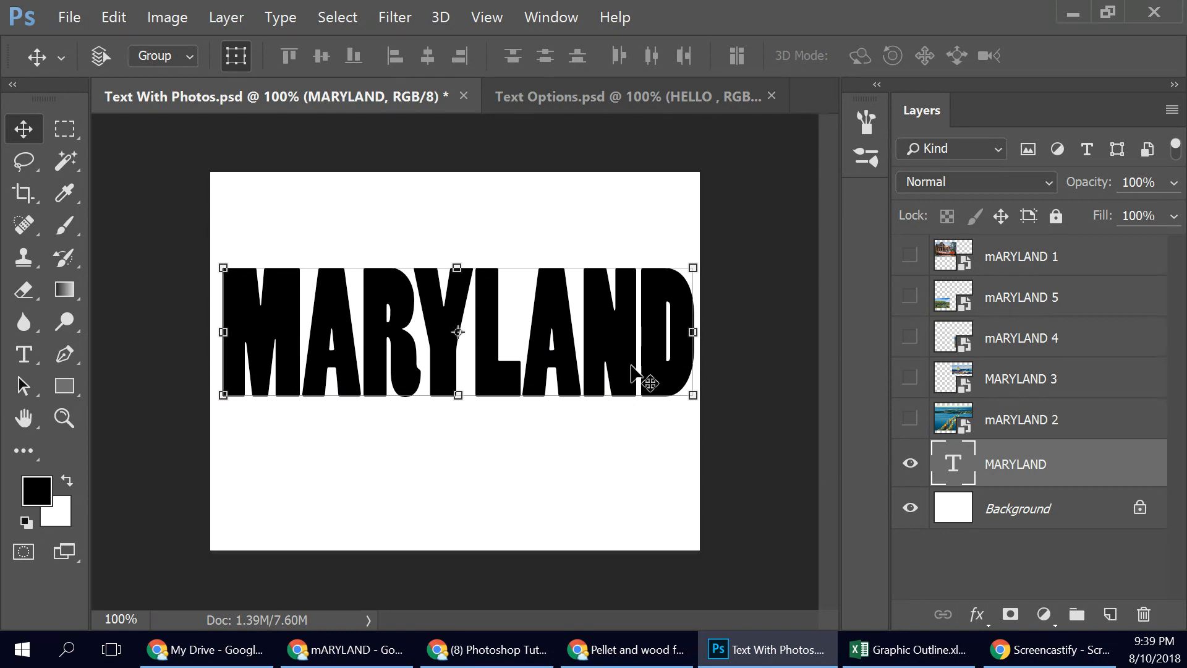
click(911, 463)
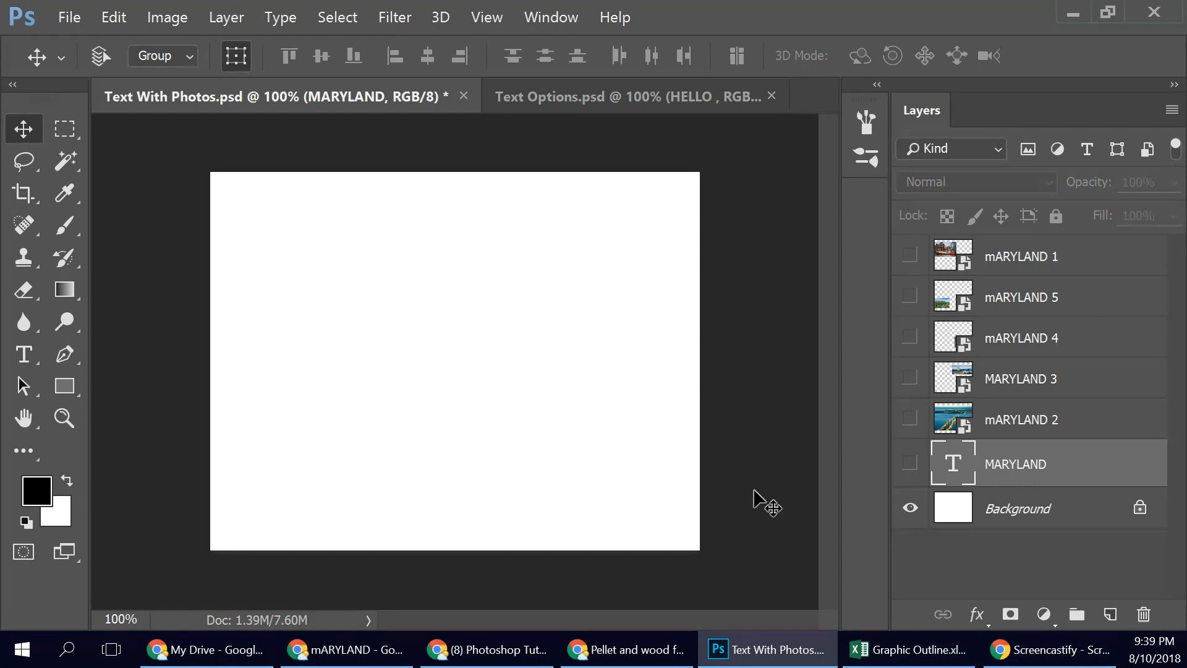
- Add a new text layer reading MARYLAND in black Poplar Std at 100 pt
key(t)
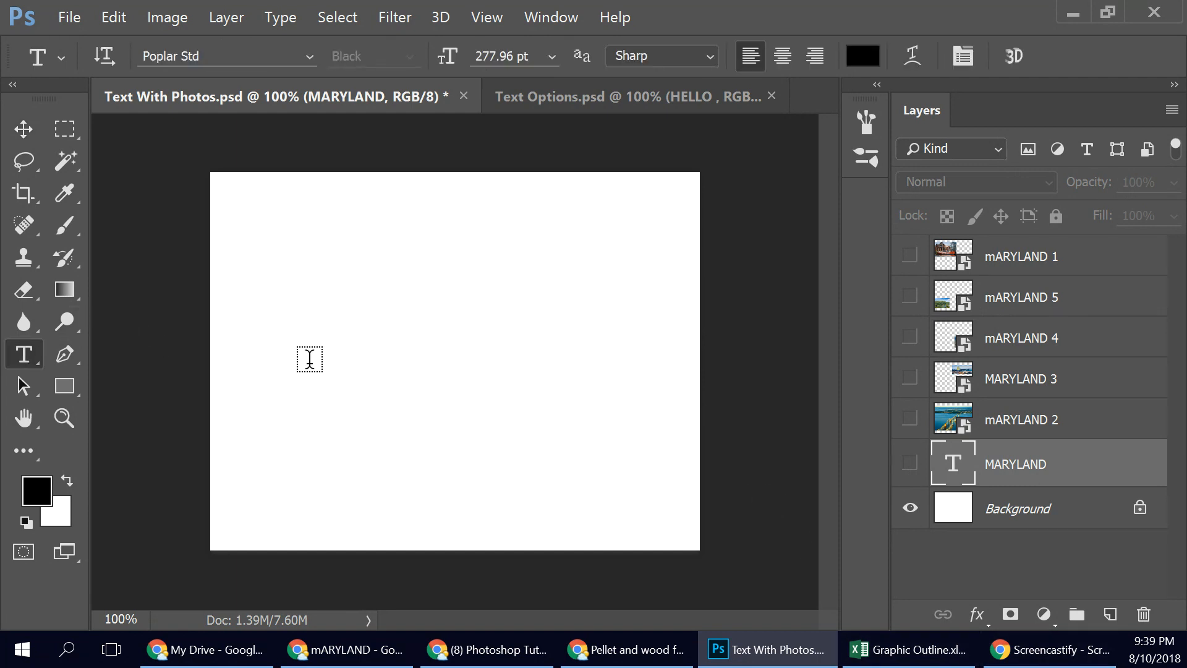
click(309, 363)
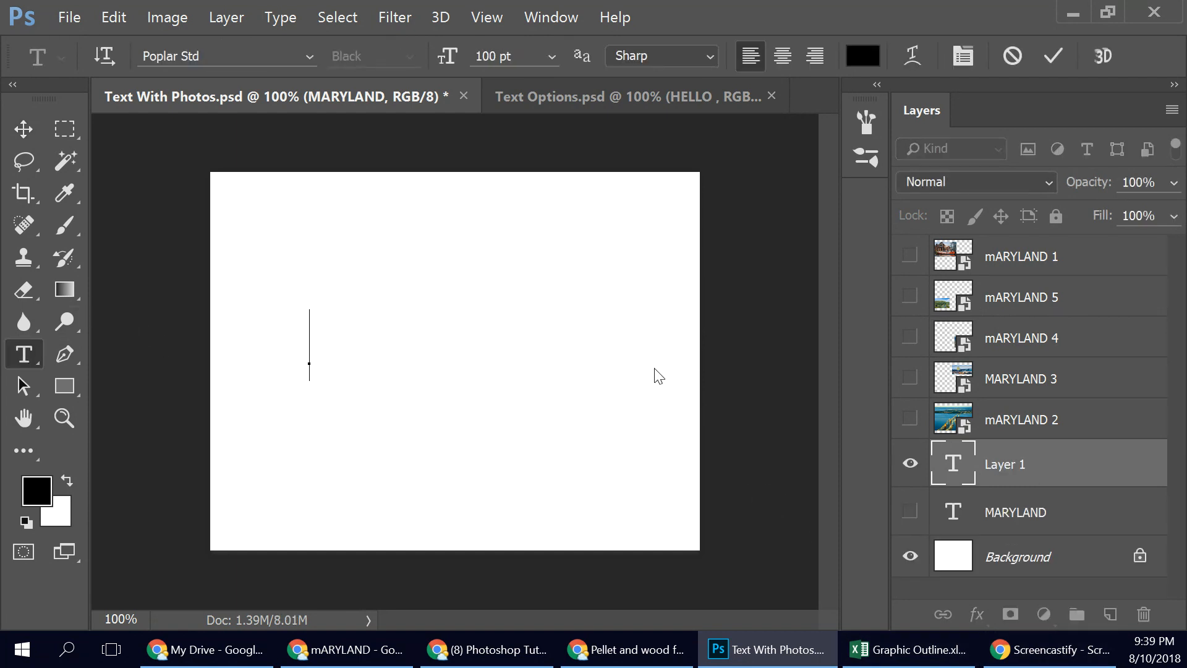
text(MAR)
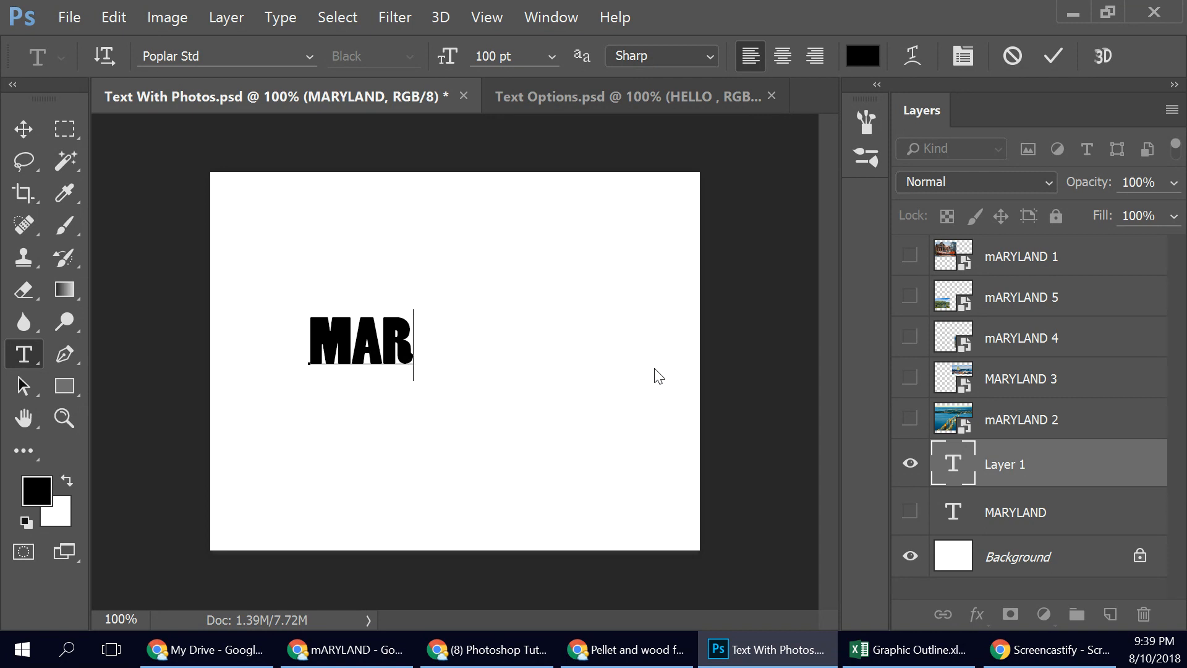
text(YLAND)
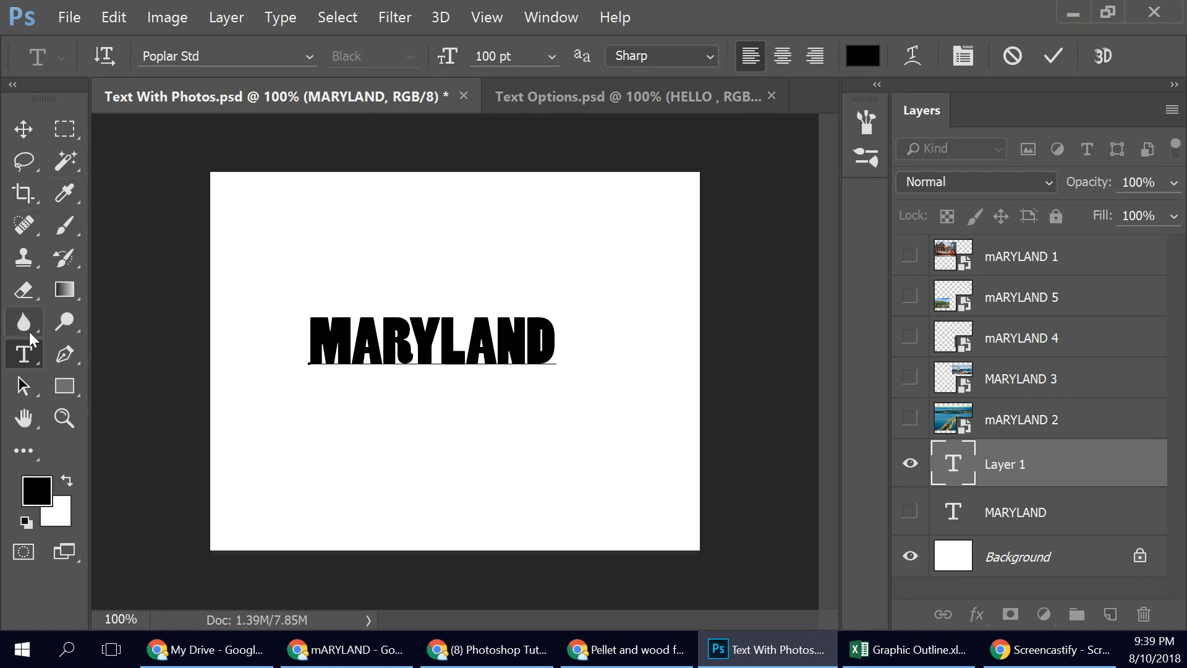
- Scale the new MARYLAND text proportionally to about 195% and center it on the canvas
click(23, 128)
drag(556, 317, 711, 253)
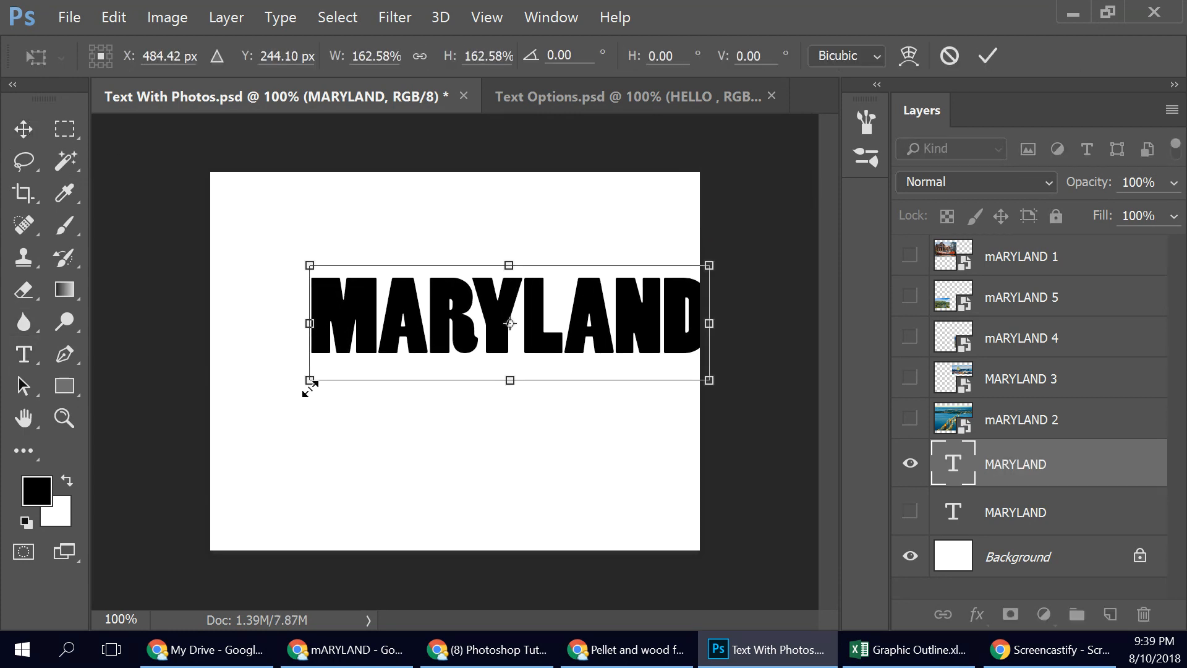
drag(310, 381, 244, 461)
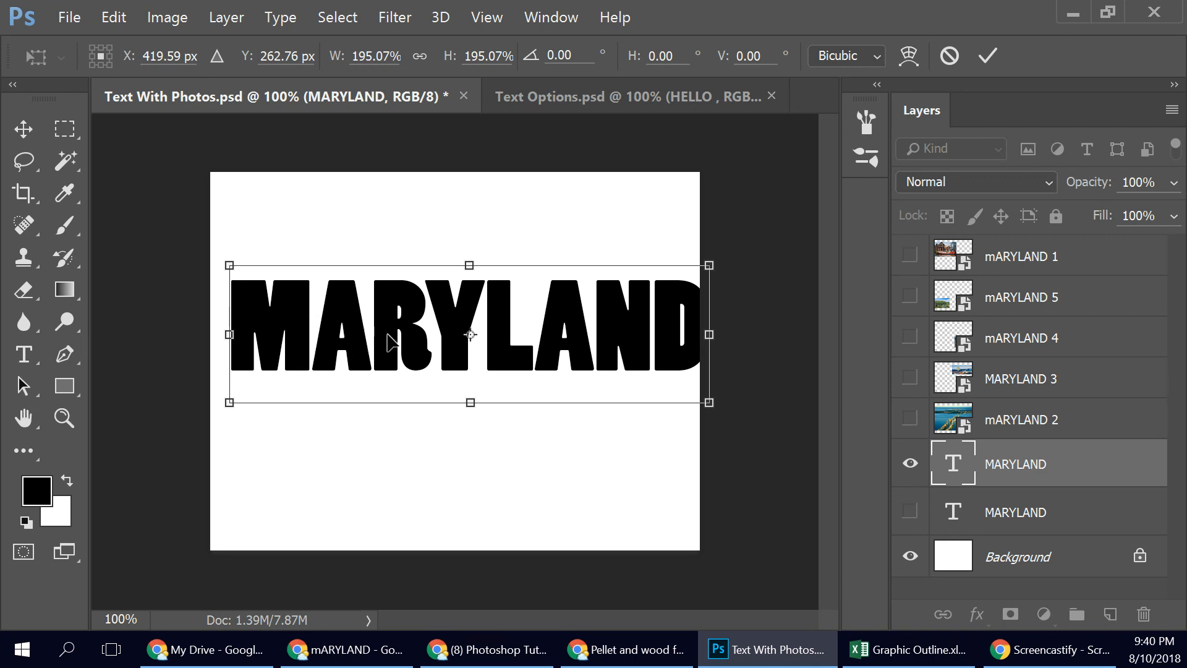
drag(386, 337, 372, 356)
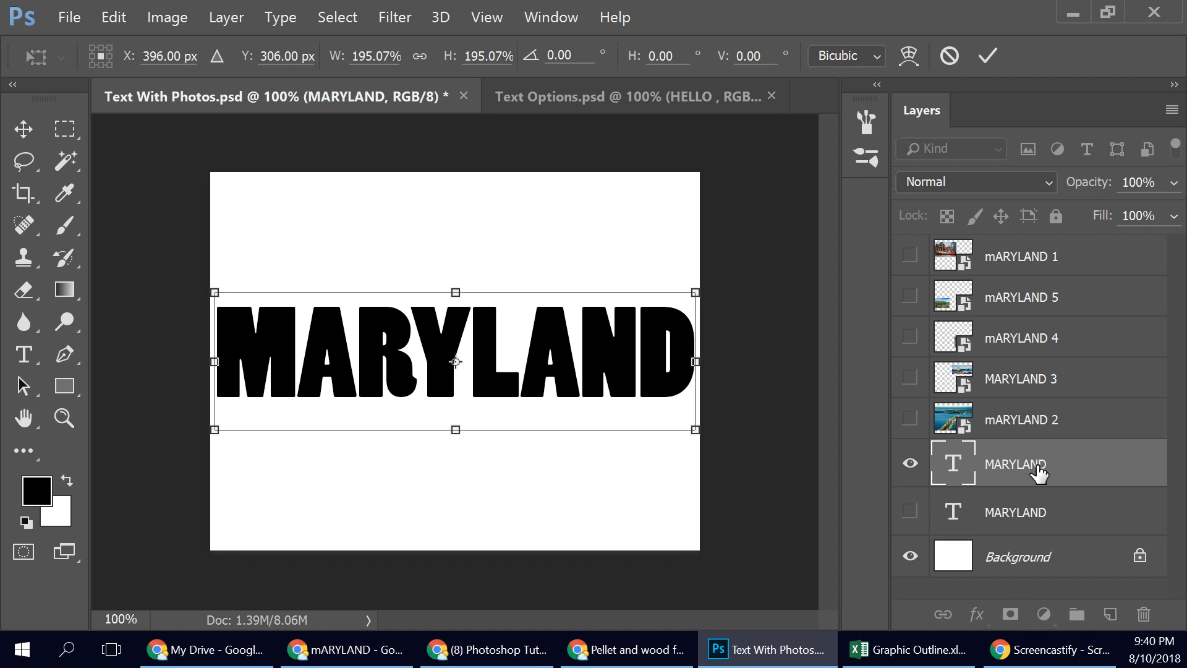
click(1000, 51)
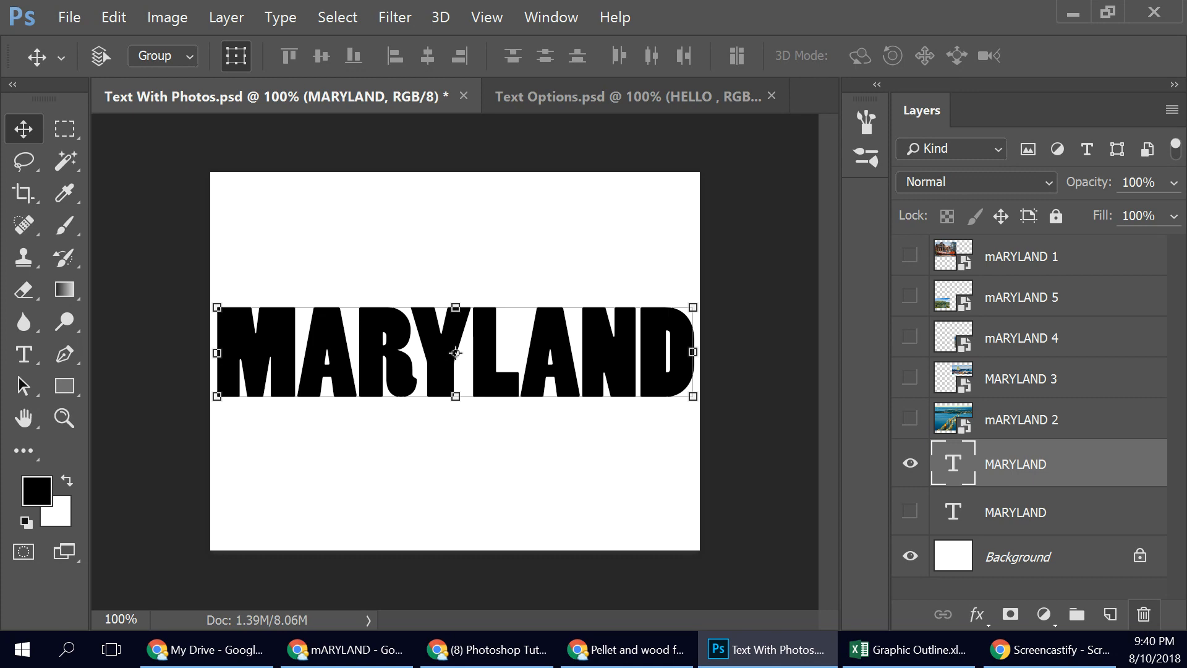
- Delete the new MARYLAND text layer and make the original text layer and all five photo layers visible again
key(Delete)
click(912, 446)
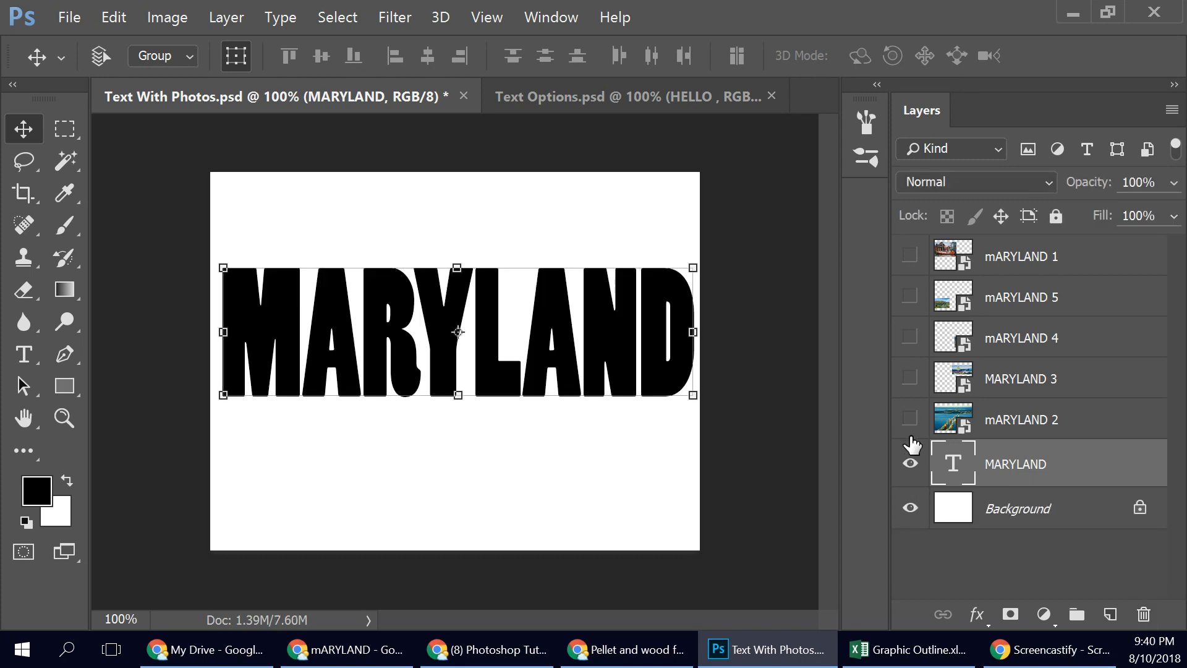
click(909, 419)
click(909, 378)
click(909, 337)
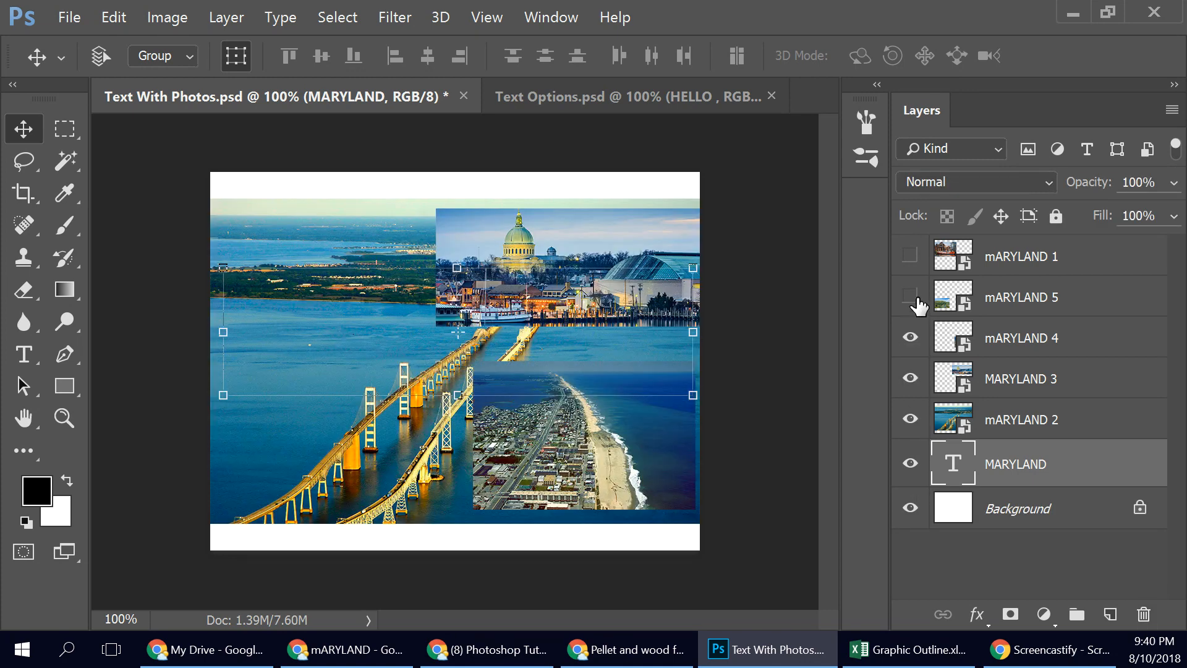
click(910, 296)
click(910, 256)
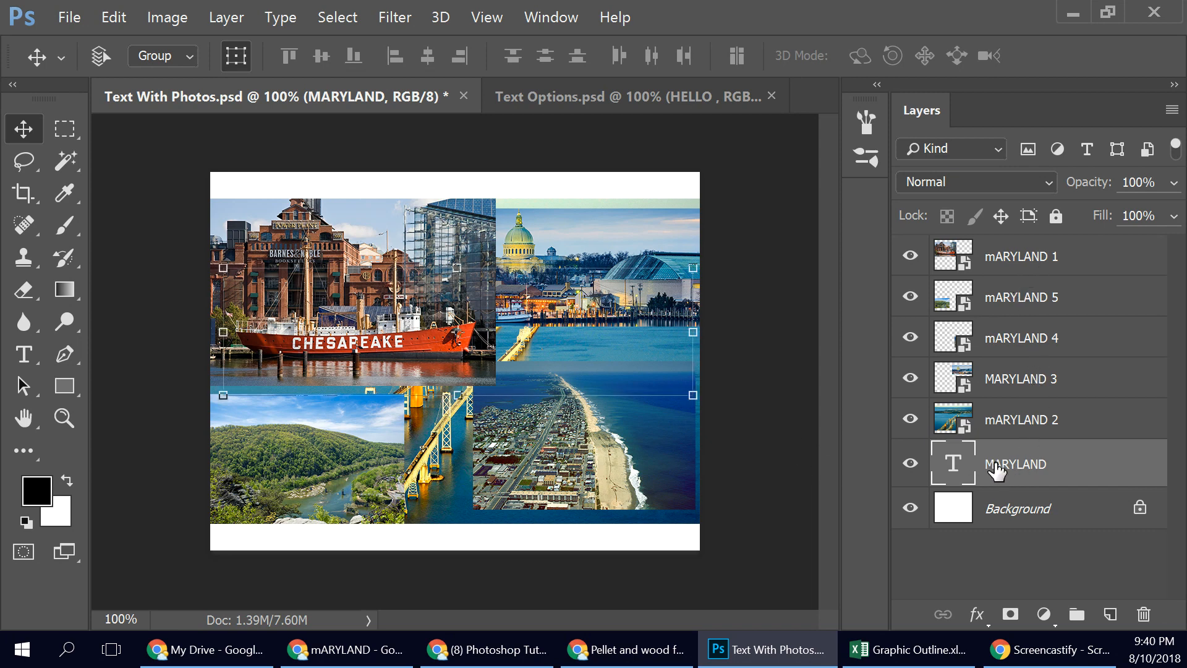
- Add a layer mask to the mARYLAND 1 photo layer
click(1016, 268)
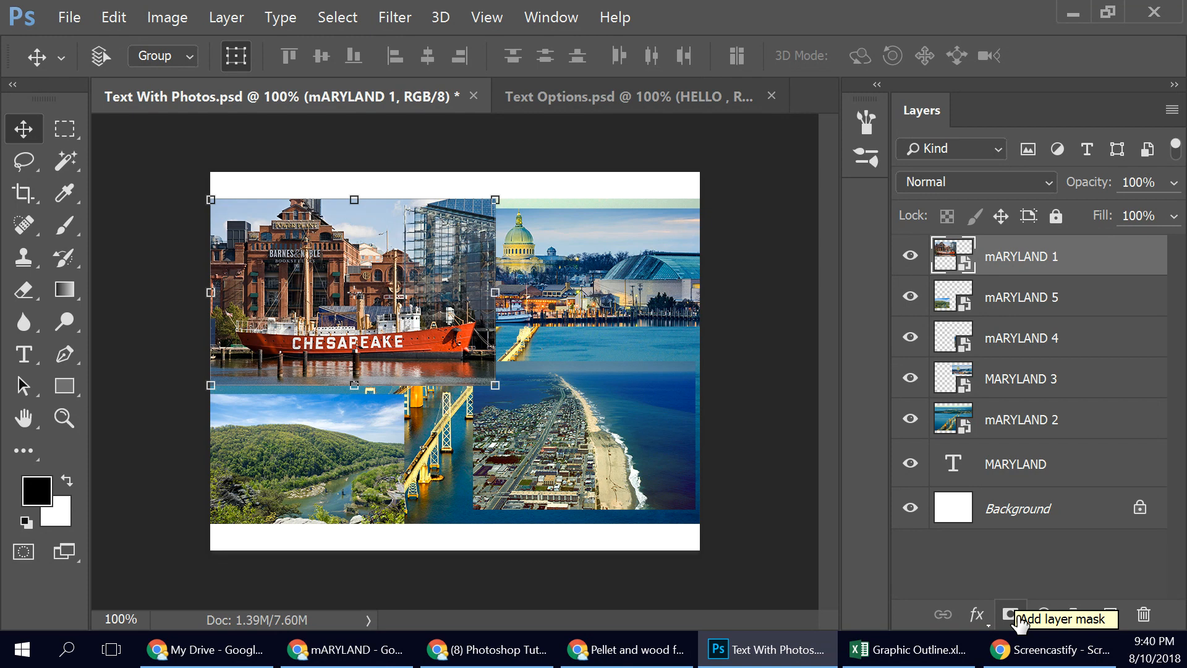
click(1054, 561)
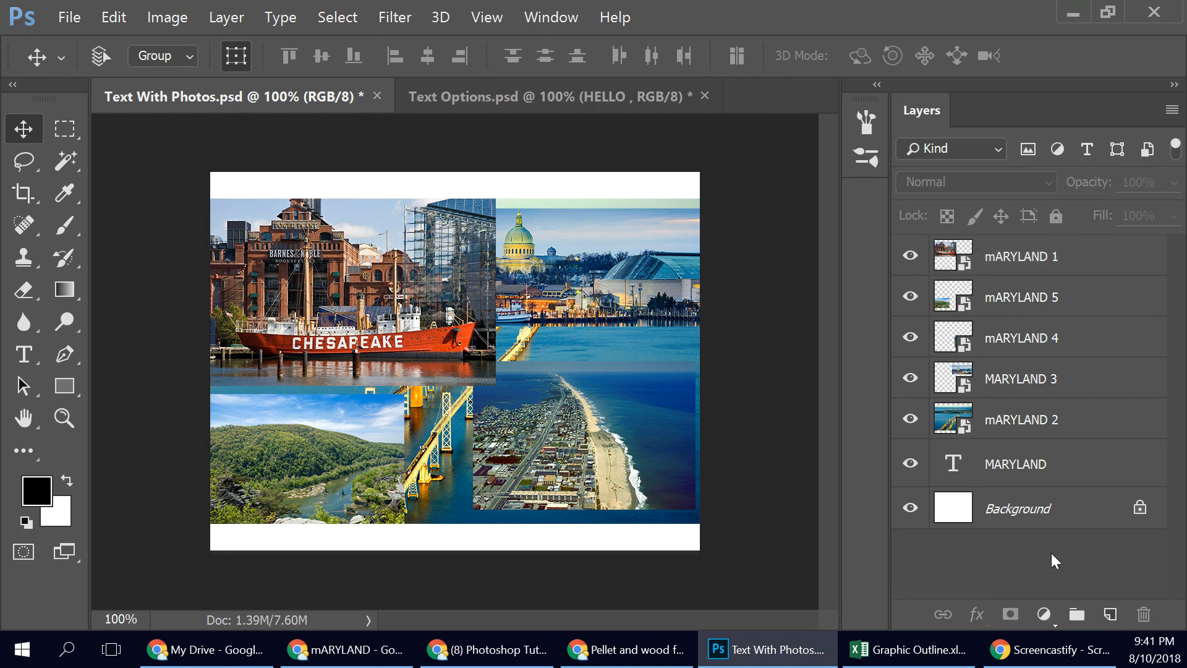
click(1066, 269)
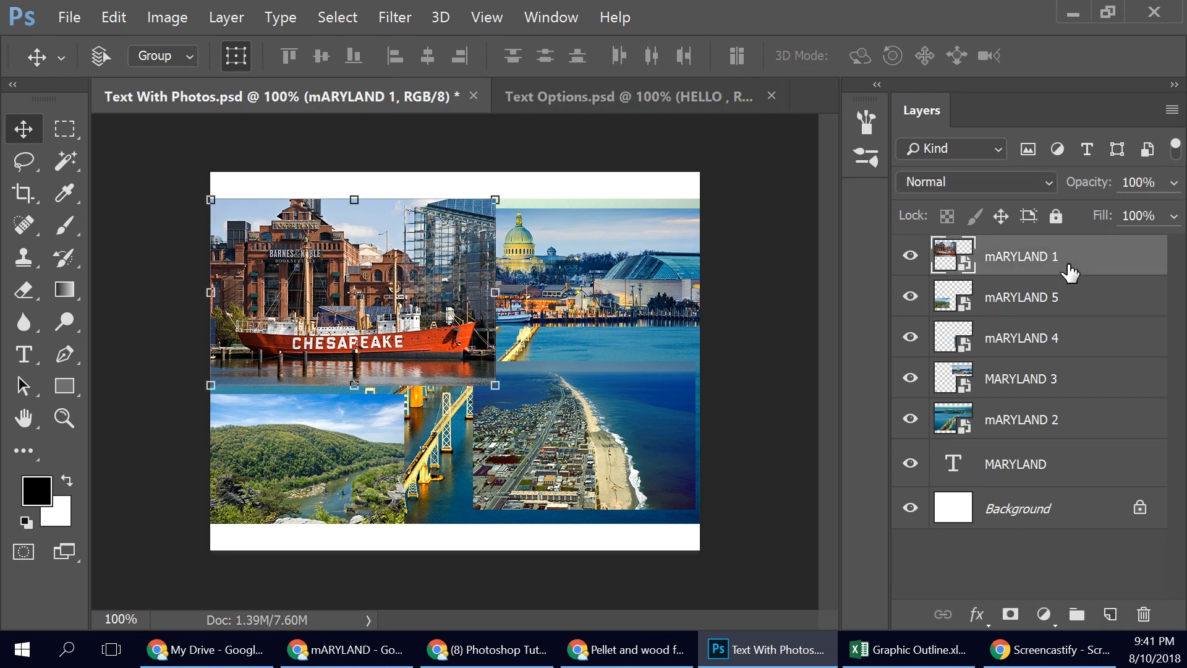
click(1010, 619)
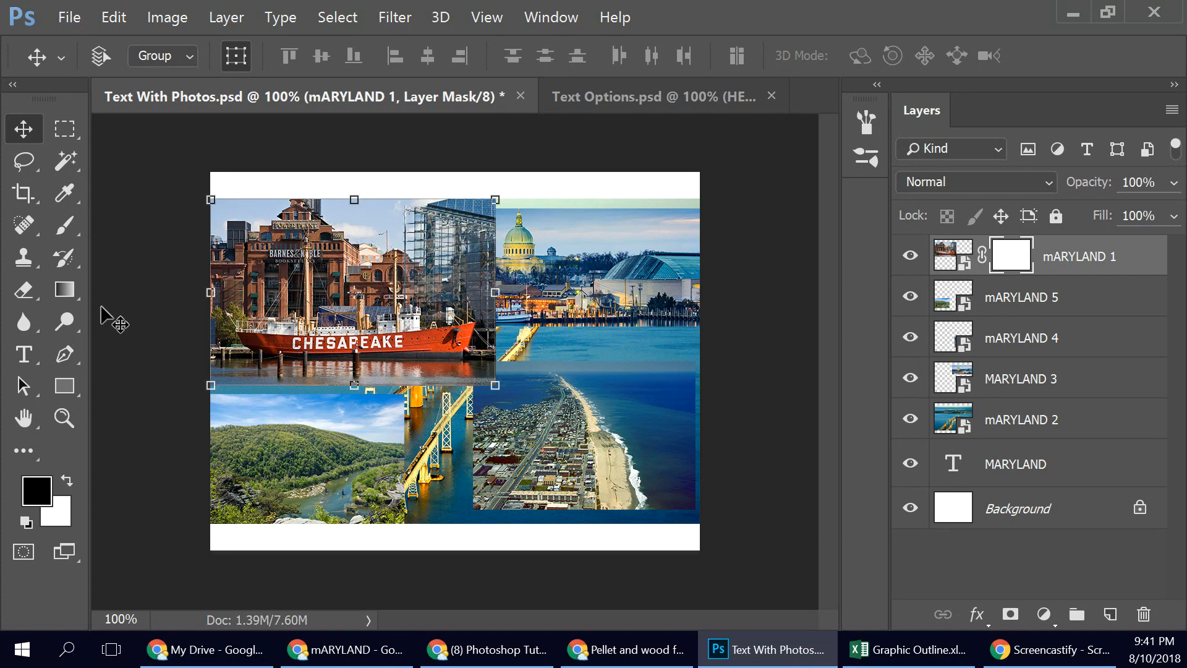
- Paint black on the mARYLAND 1 mask at the harbor photo's lower-right corner with a soft round 45 px brush
click(66, 231)
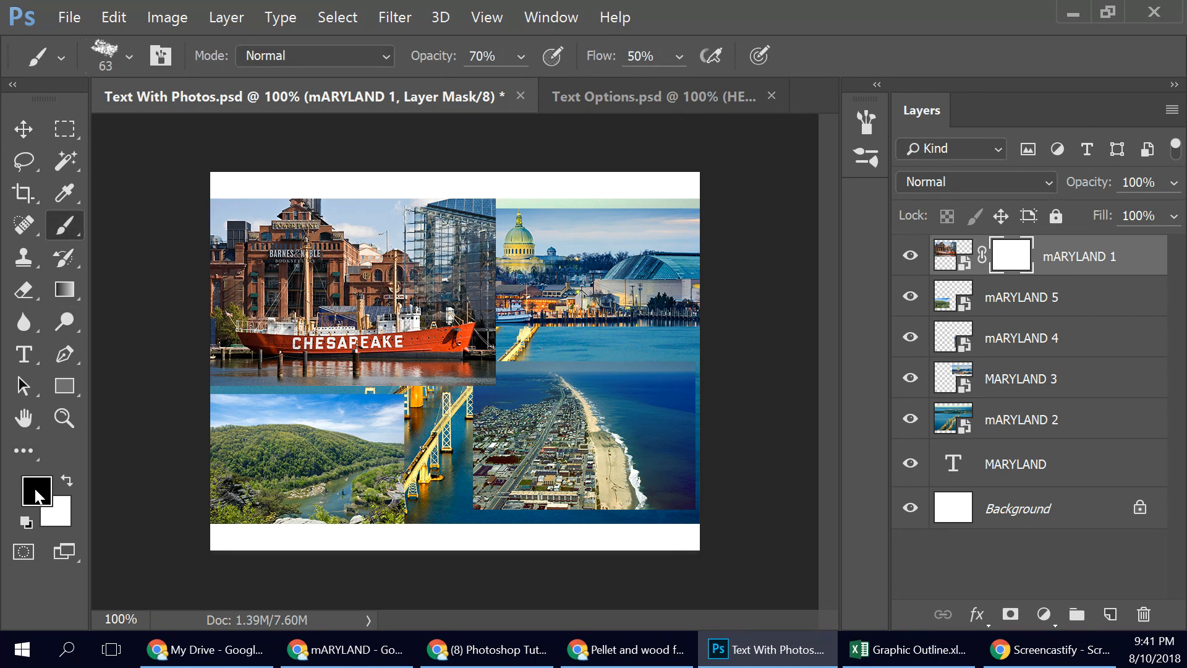
click(131, 56)
click(249, 240)
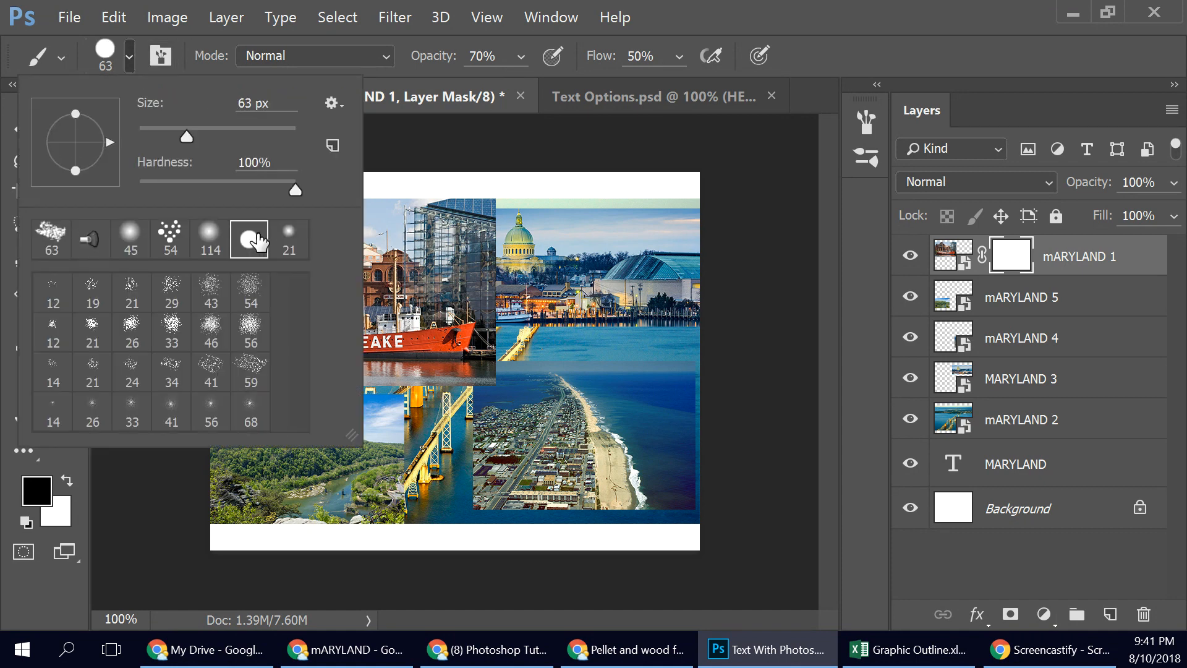
click(213, 253)
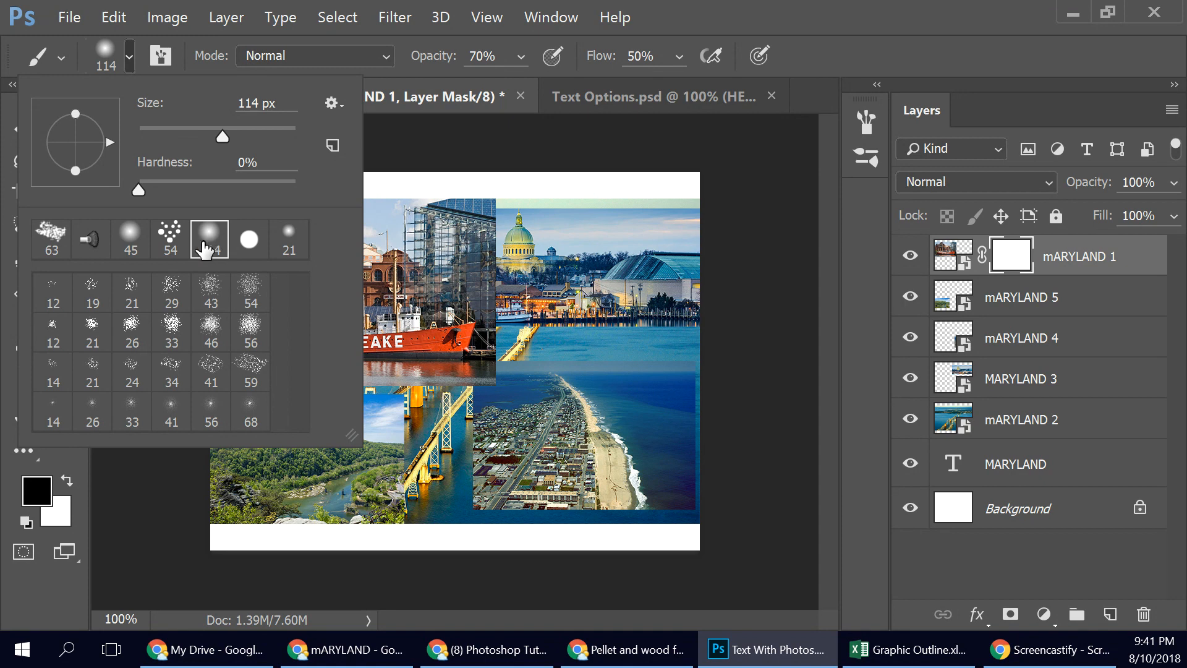
click(125, 253)
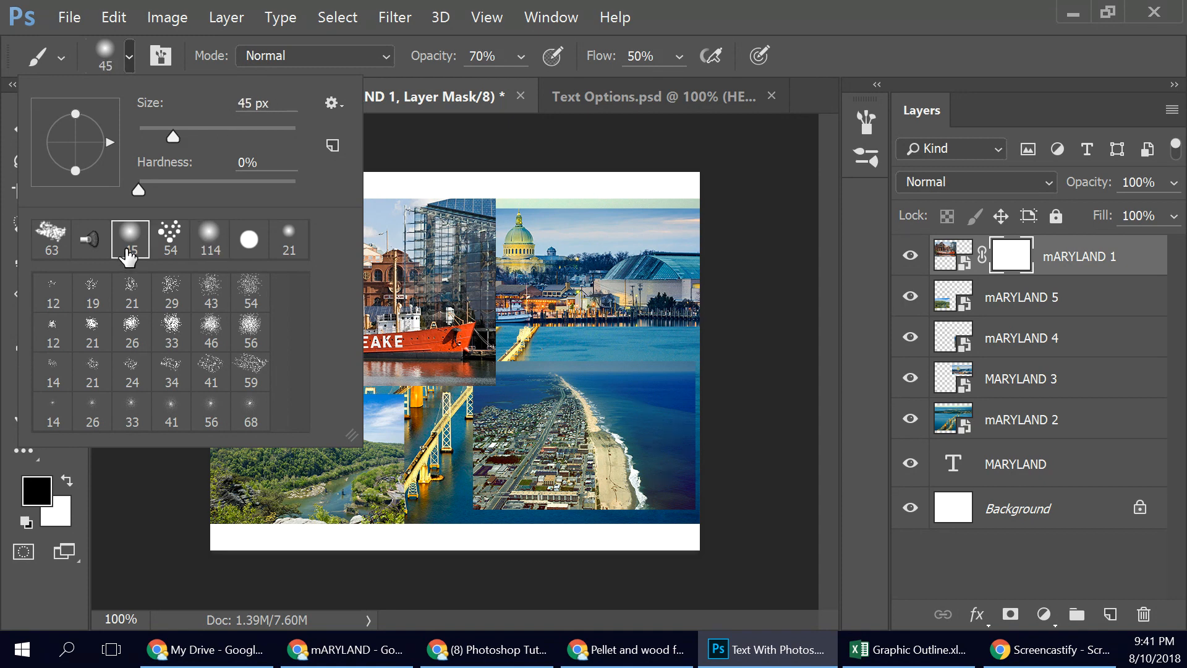
click(394, 146)
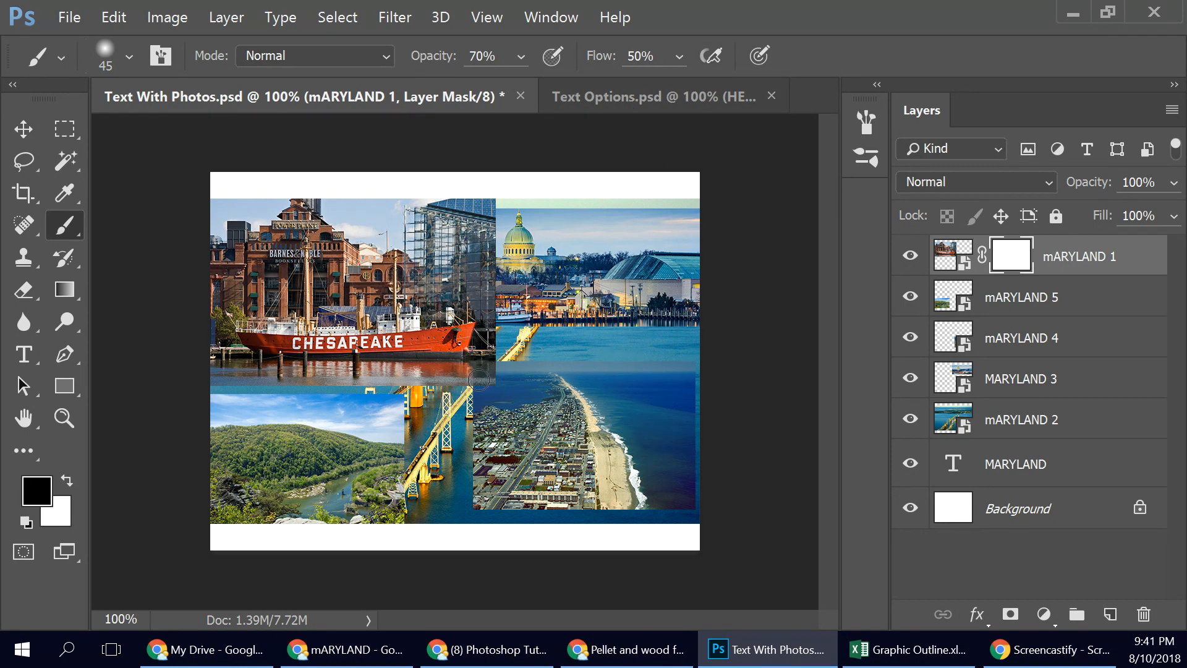
mouse_move(476, 383)
mouse_down()
mouse_move(498, 361)
mouse_move(478, 370)
mouse_up()
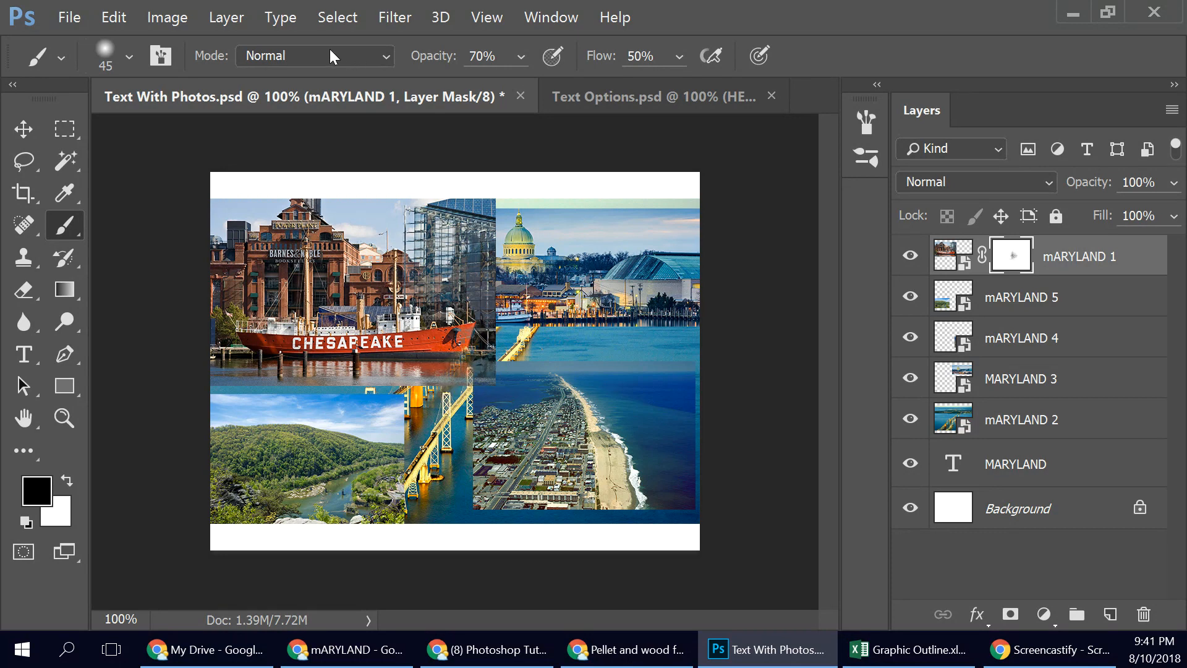
- Reset the brush presets to the default set
click(127, 58)
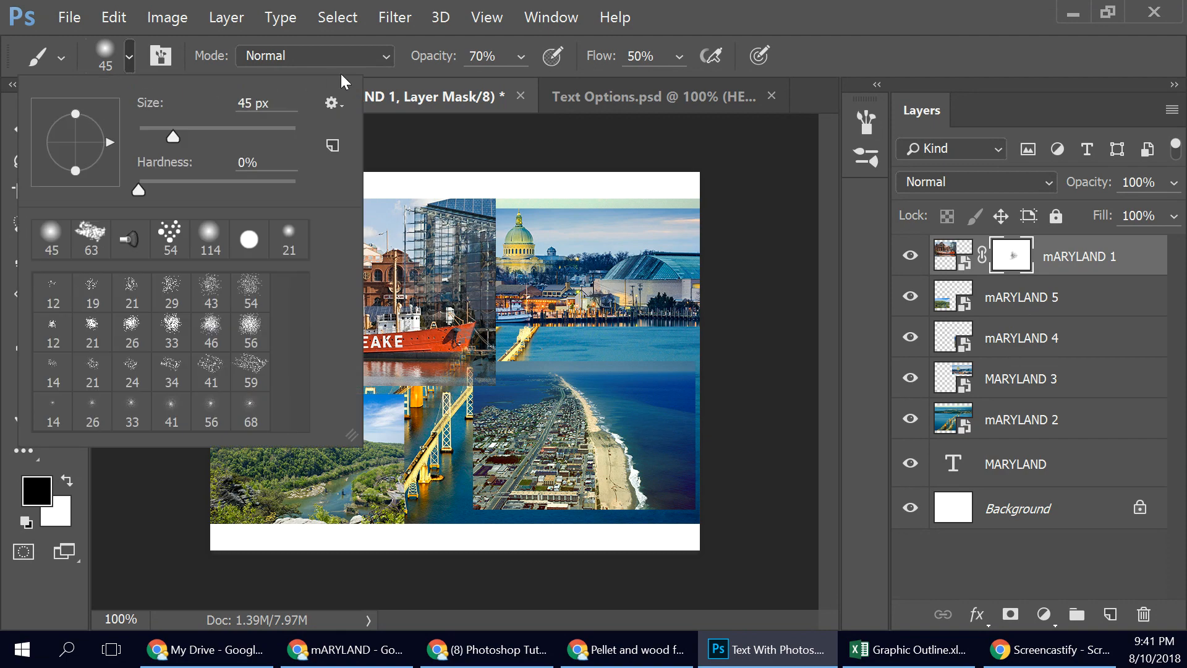
click(332, 103)
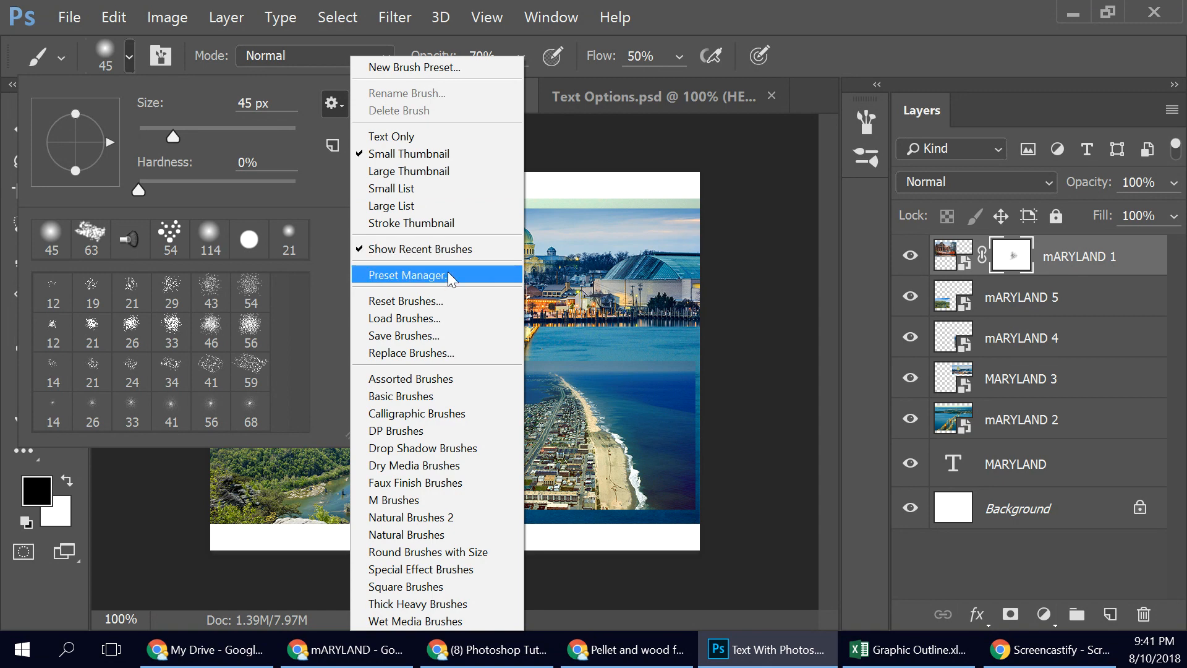
click(443, 306)
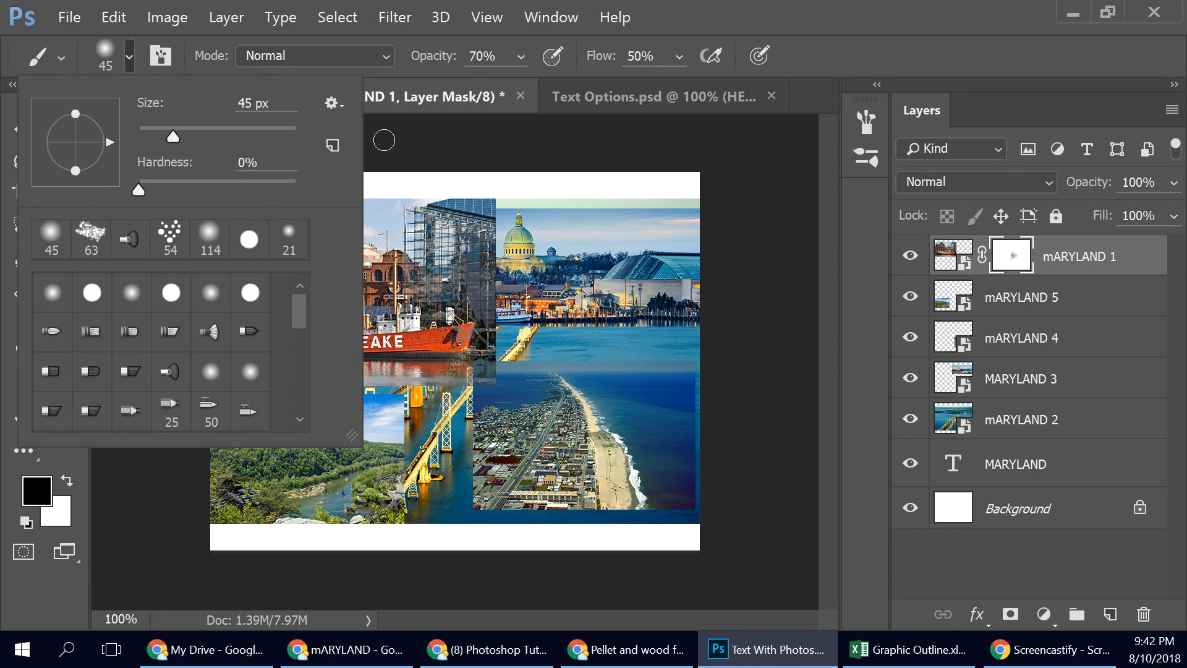
click(351, 140)
- Paint black on the mARYLAND 1 mask along the harbor photo's bottom and right edges with a hard round 45 px brush
click(113, 56)
click(249, 239)
click(421, 133)
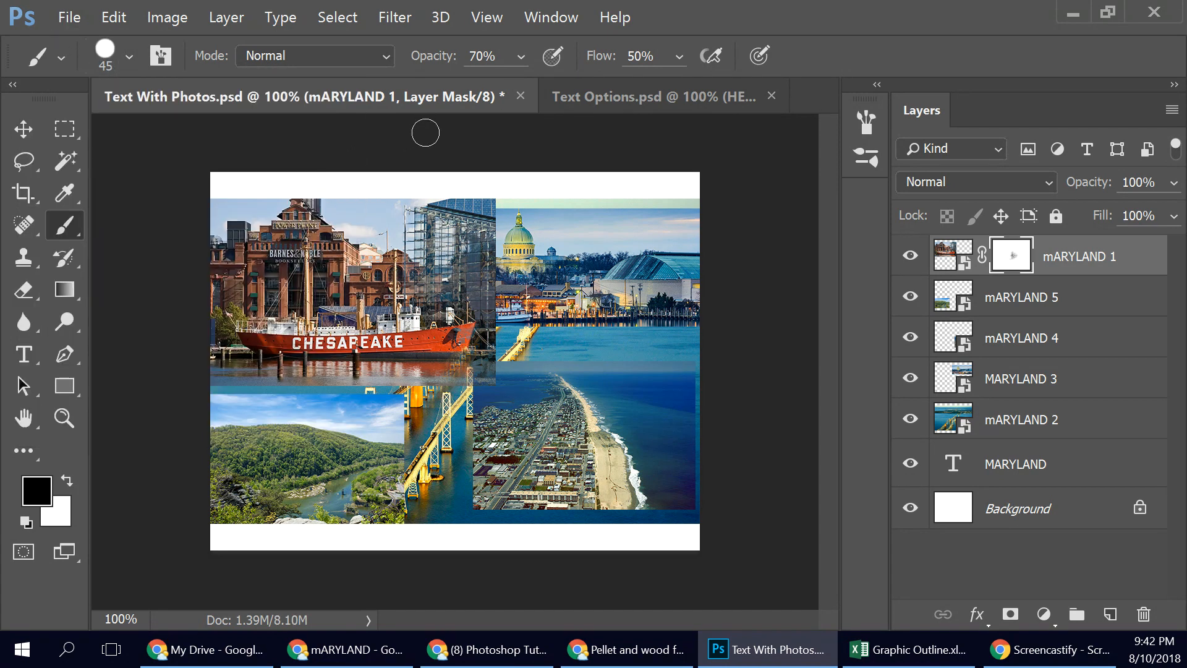
mouse_move(485, 381)
mouse_down()
mouse_move(502, 319)
mouse_move(481, 365)
mouse_move(433, 382)
mouse_move(334, 383)
mouse_move(237, 405)
mouse_move(222, 394)
mouse_move(232, 387)
mouse_move(319, 377)
mouse_move(232, 403)
mouse_move(217, 386)
mouse_move(229, 380)
mouse_move(250, 398)
mouse_move(298, 369)
mouse_move(284, 401)
mouse_move(297, 384)
mouse_move(327, 395)
mouse_move(414, 375)
mouse_move(392, 383)
mouse_move(449, 360)
mouse_move(487, 295)
mouse_up()
mouse_move(499, 209)
mouse_down()
mouse_move(473, 205)
mouse_move(492, 225)
mouse_move(480, 283)
mouse_move(477, 254)
mouse_move(436, 215)
mouse_move(478, 256)
mouse_up()
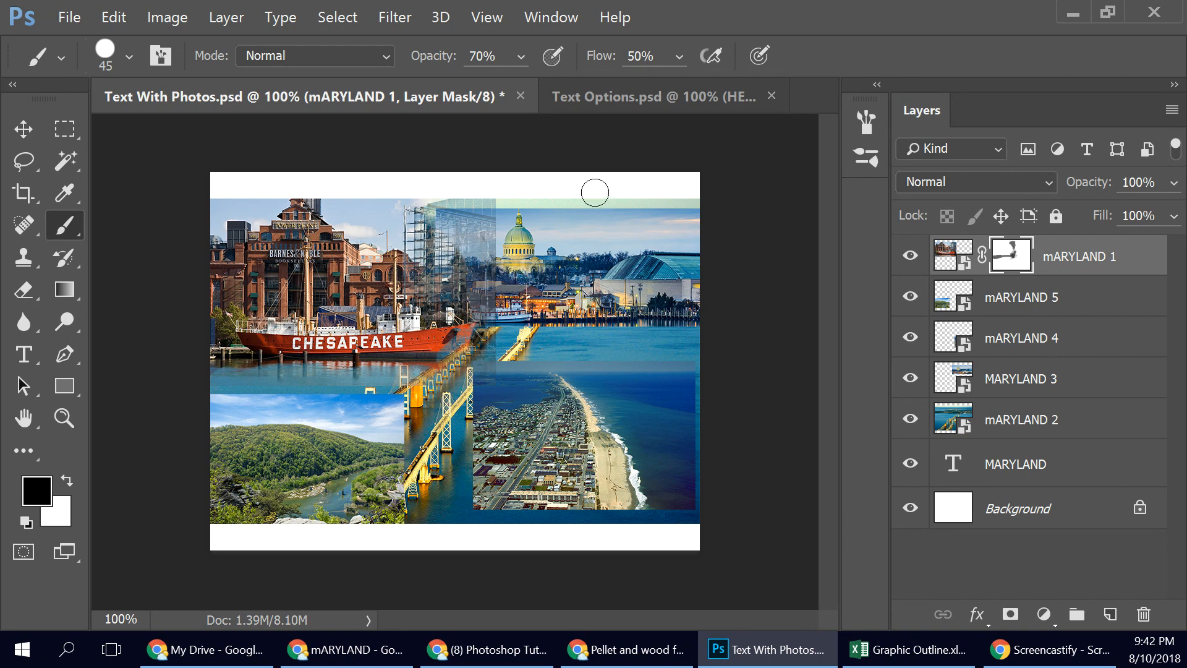
- Rasterize the MARYLAND 3 photo layer
click(999, 298)
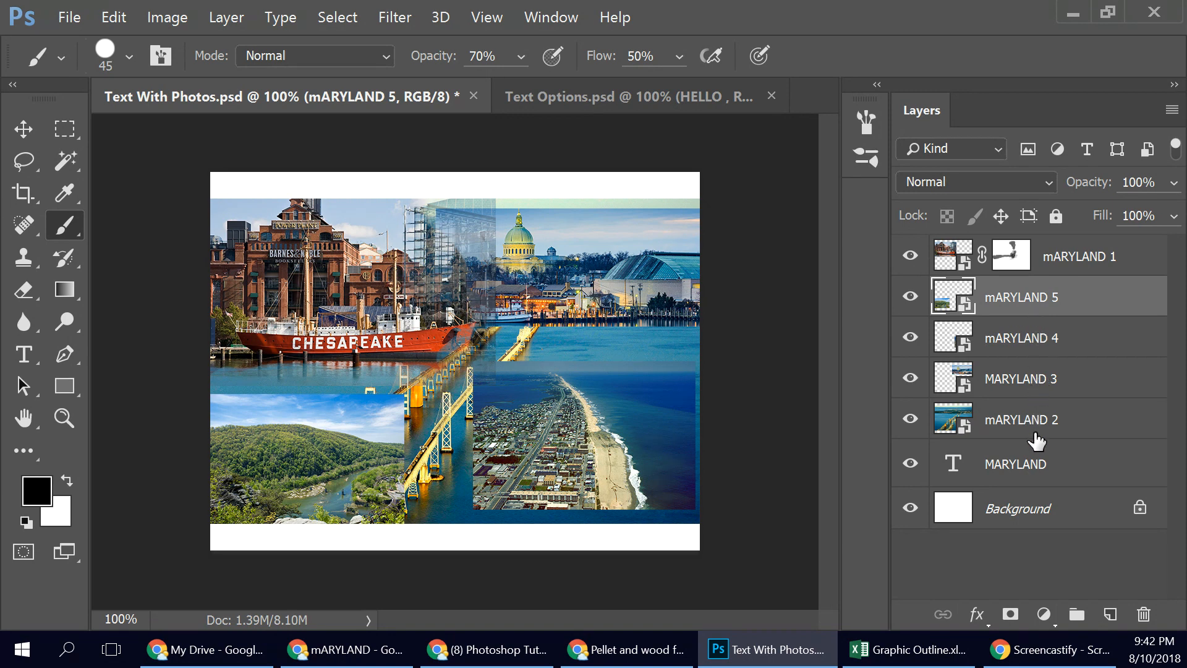
click(1026, 384)
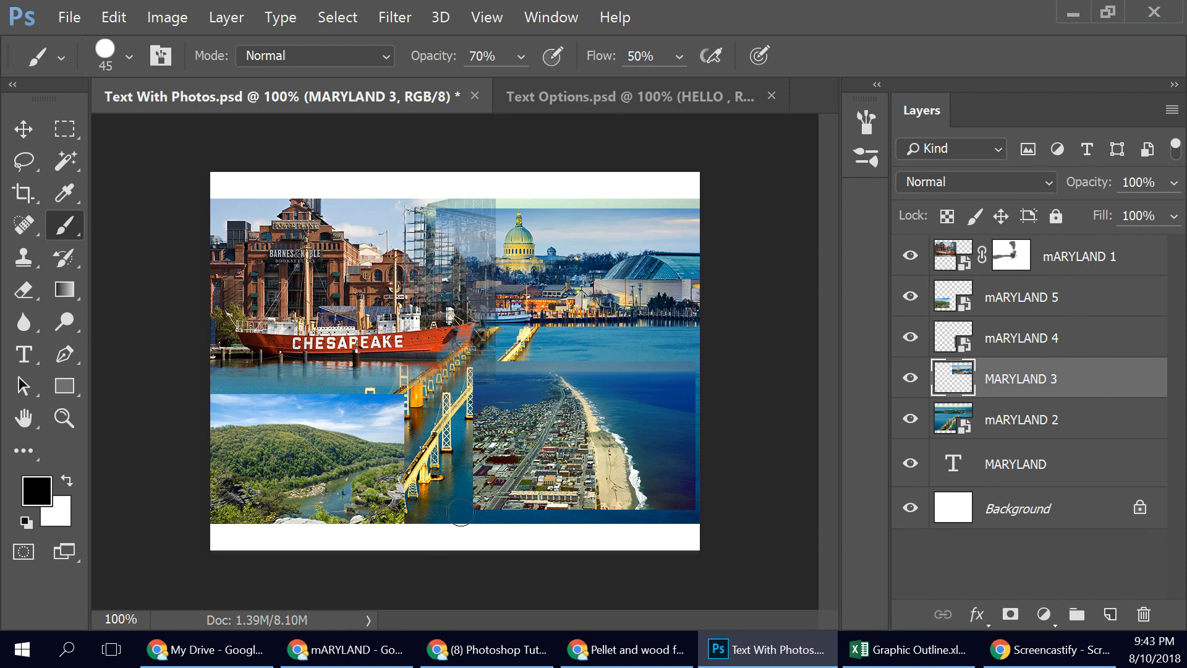
click(1008, 426)
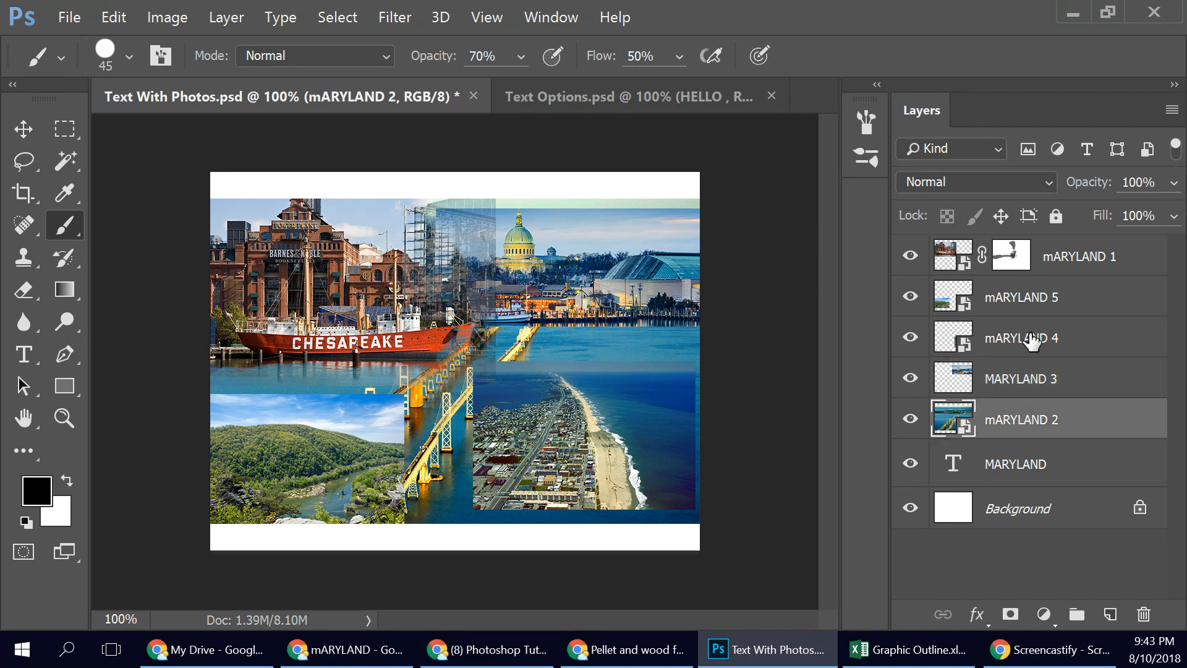
- Merge the five Maryland photo layers, from mARYLAND 1 through mARYLAND 2, into a single layer
click(1079, 266)
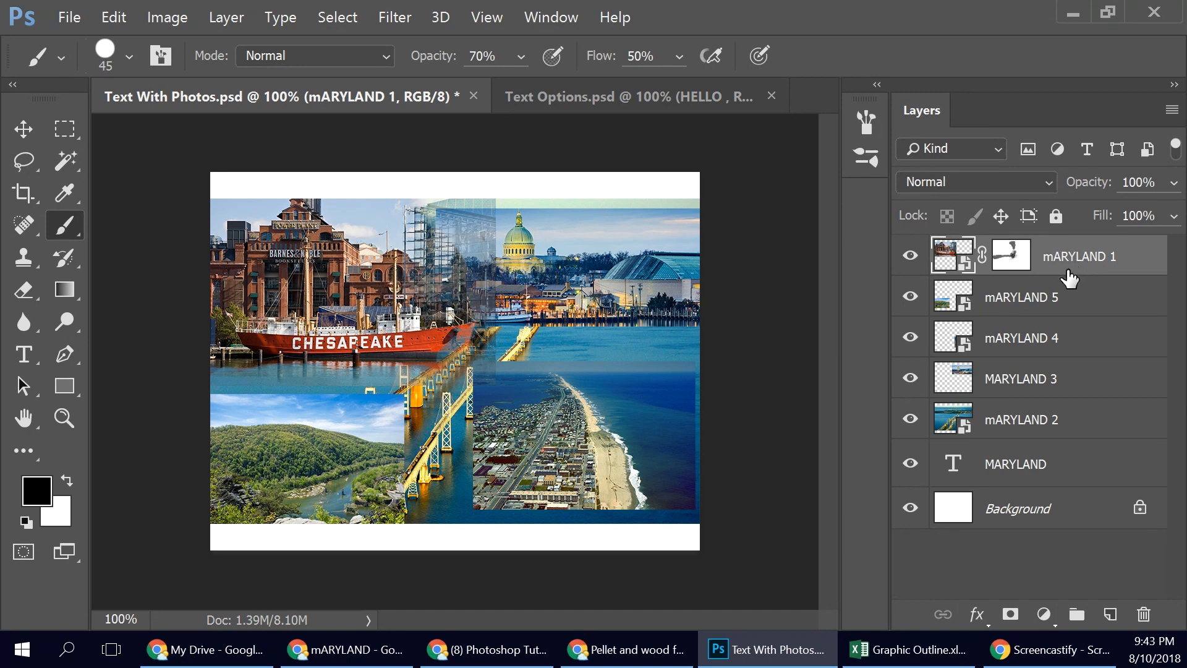
shift+click(1025, 420)
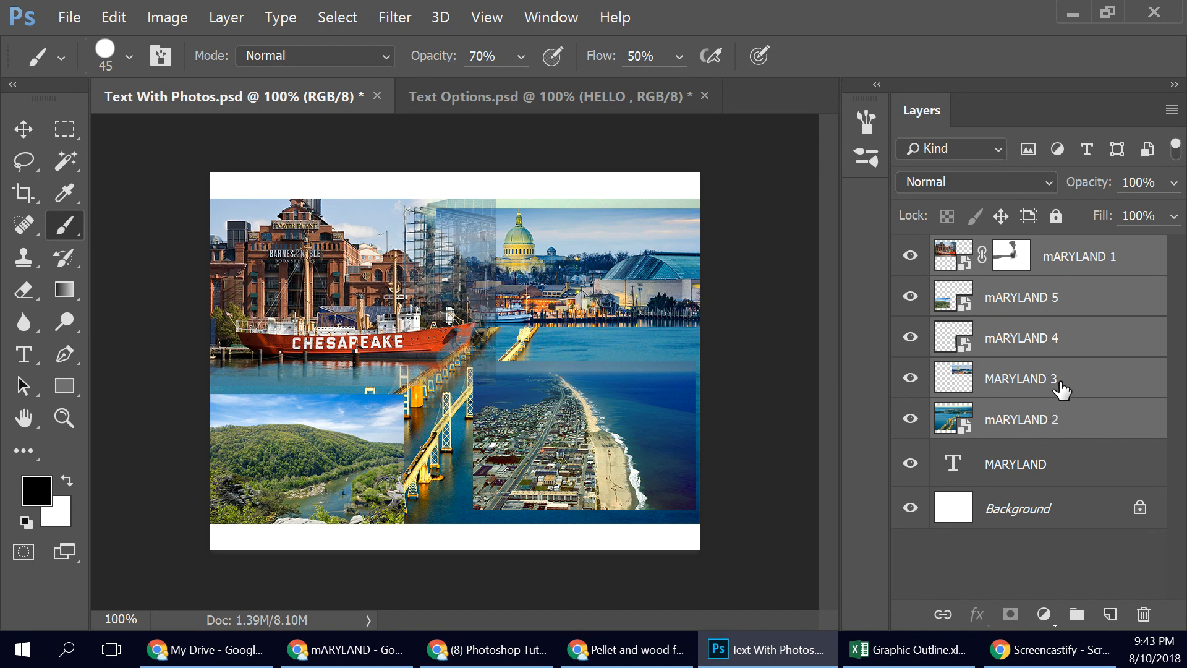
right_click(1029, 341)
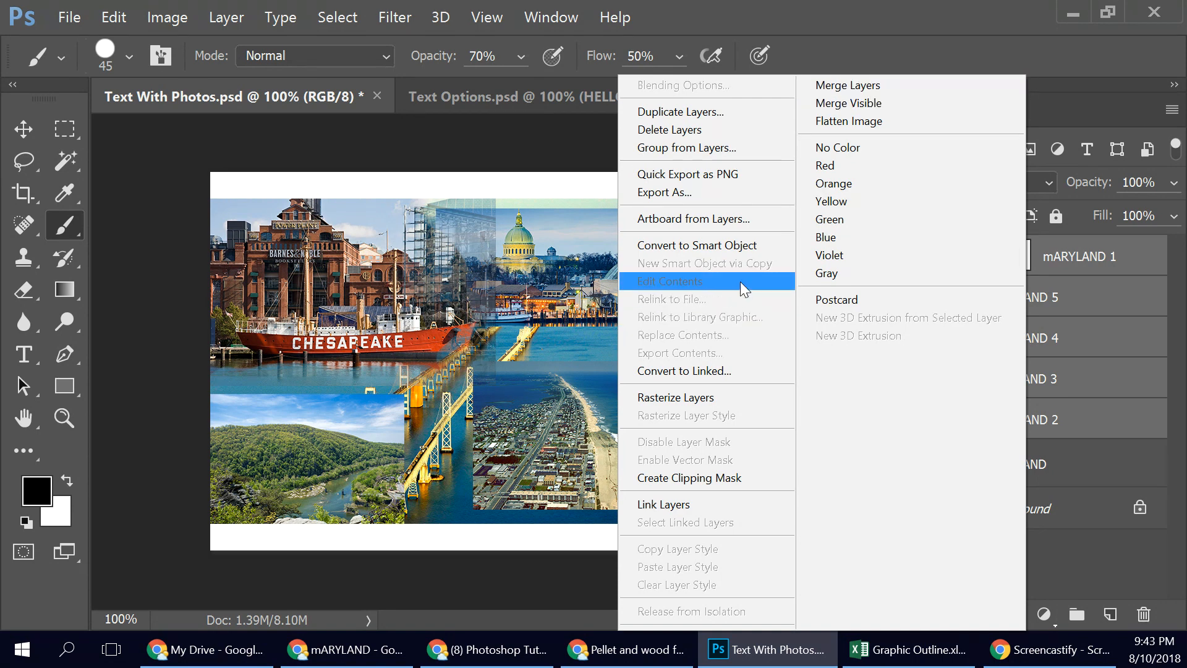
click(847, 84)
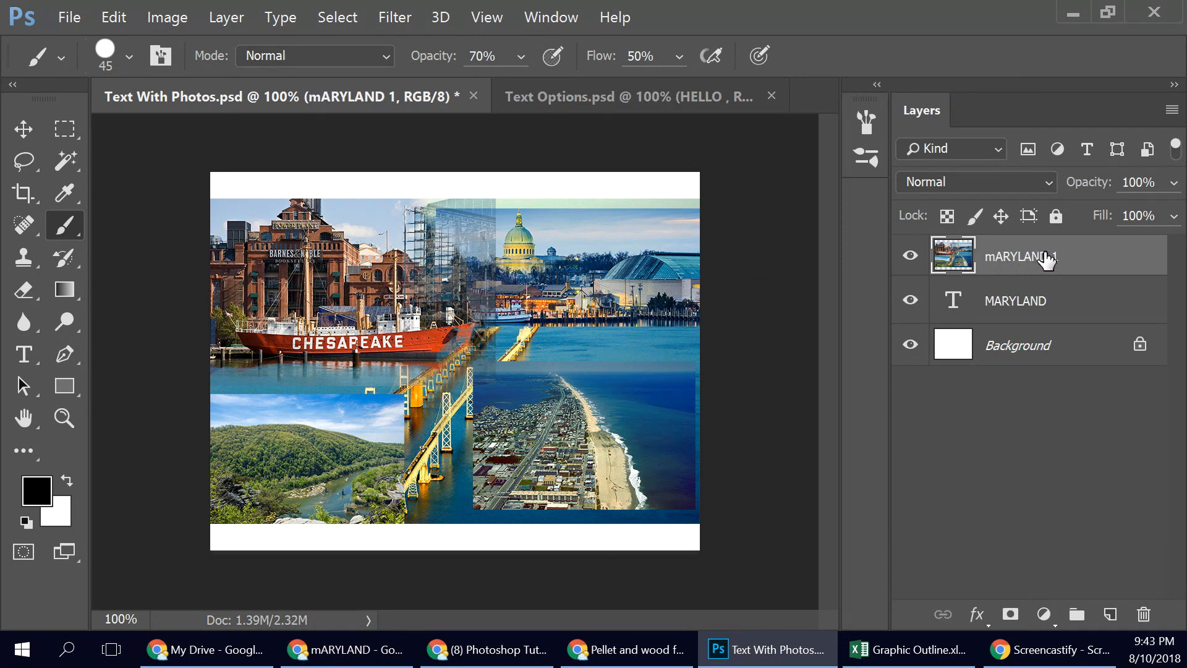
- Check the MARYLAND text beneath the merged photo layer, and clip the photo layer to the text with a clipping mask
click(910, 301)
click(909, 303)
click(911, 256)
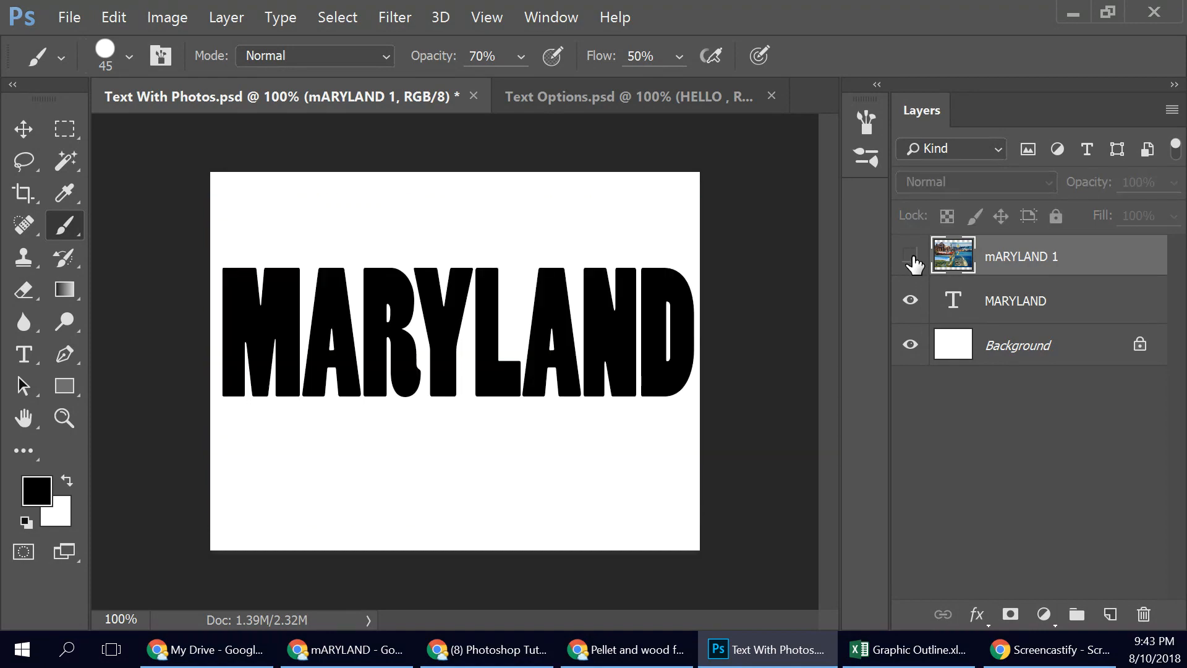
click(913, 259)
click(913, 260)
click(911, 256)
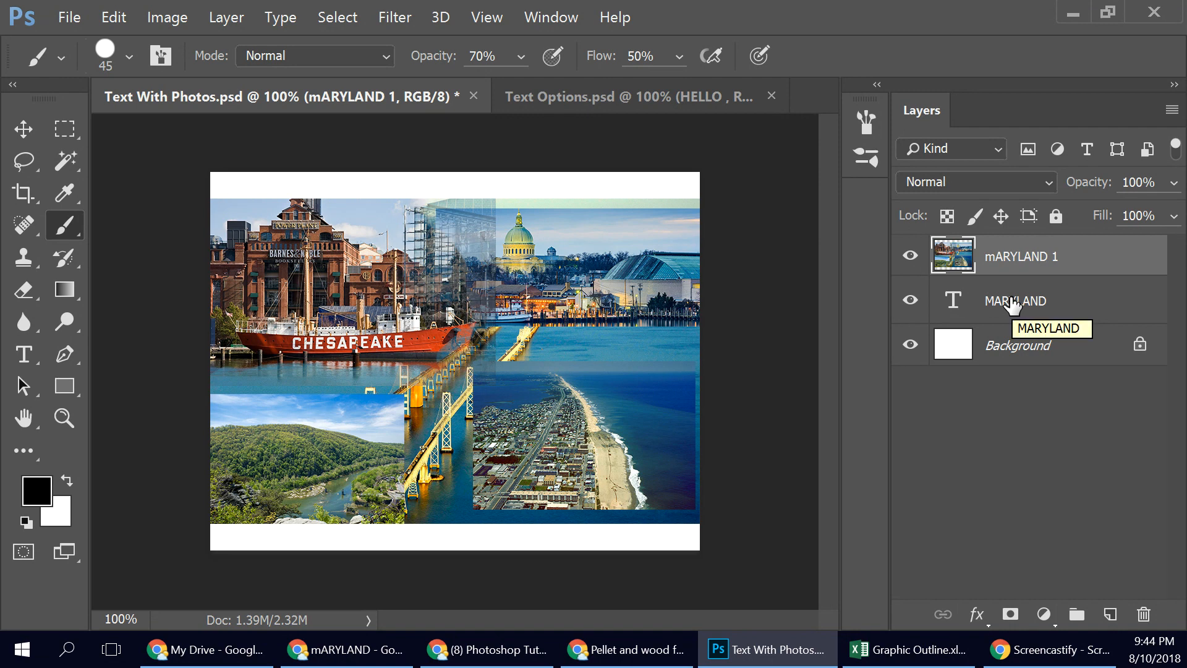
key(alt)
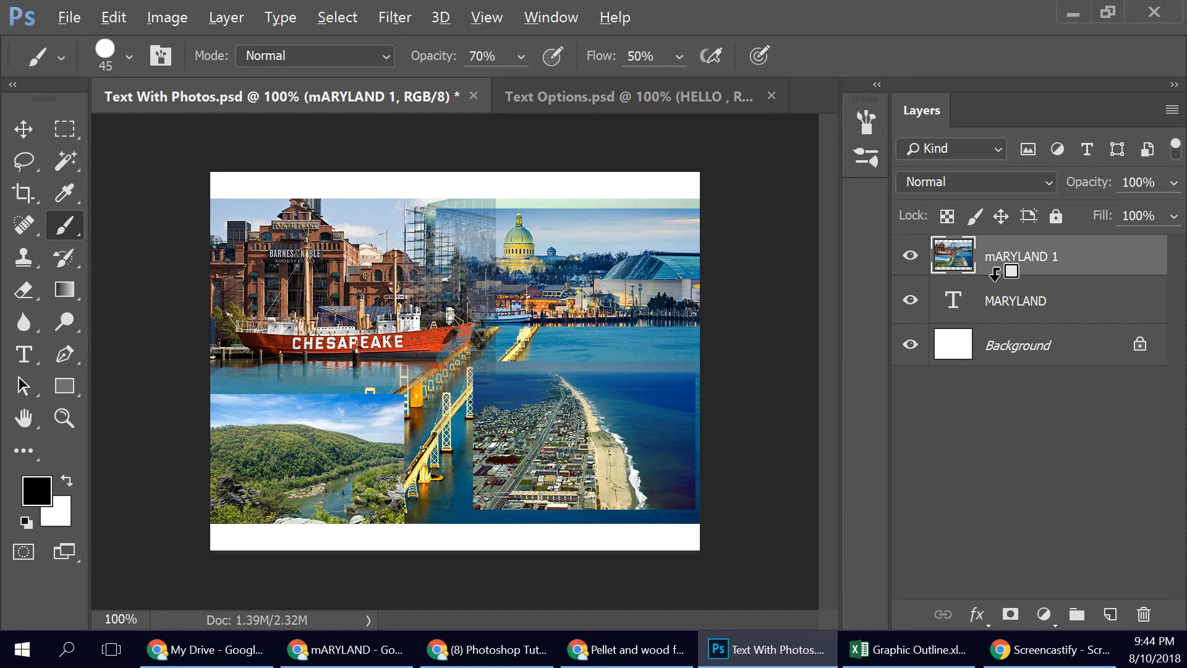
alt+click(995, 273)
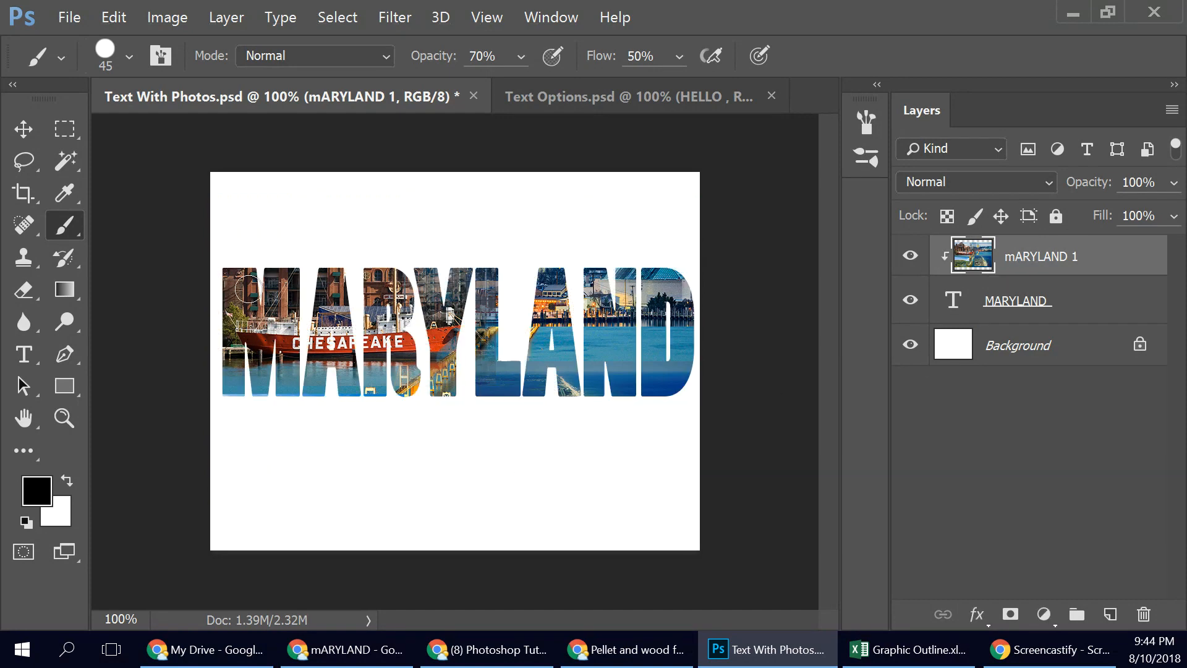
- Shift the clipped photo collage down inside the letters and move the MARYLAND text slightly down and to the right
click(12, 137)
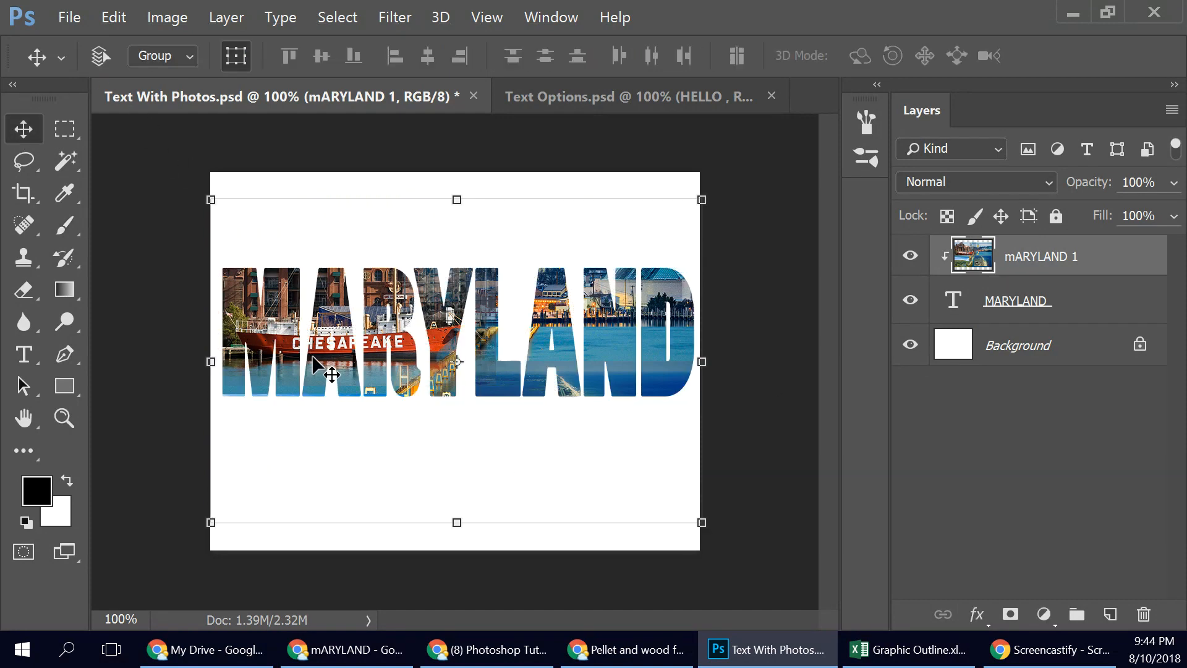
drag(599, 340, 579, 390)
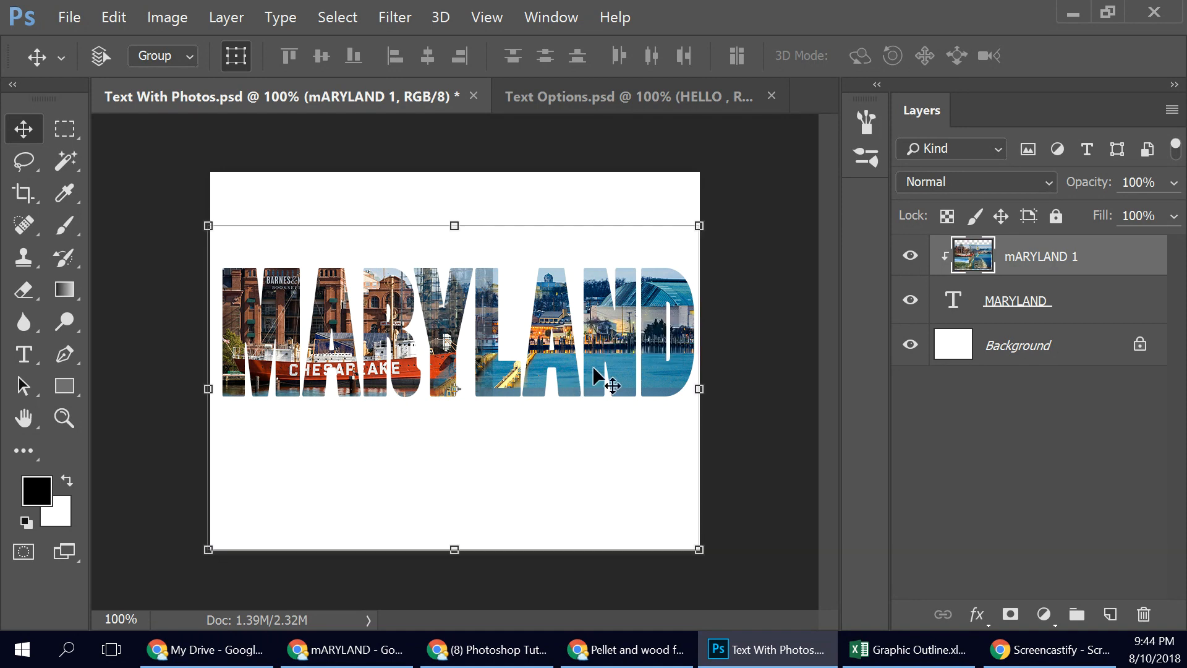
click(1118, 307)
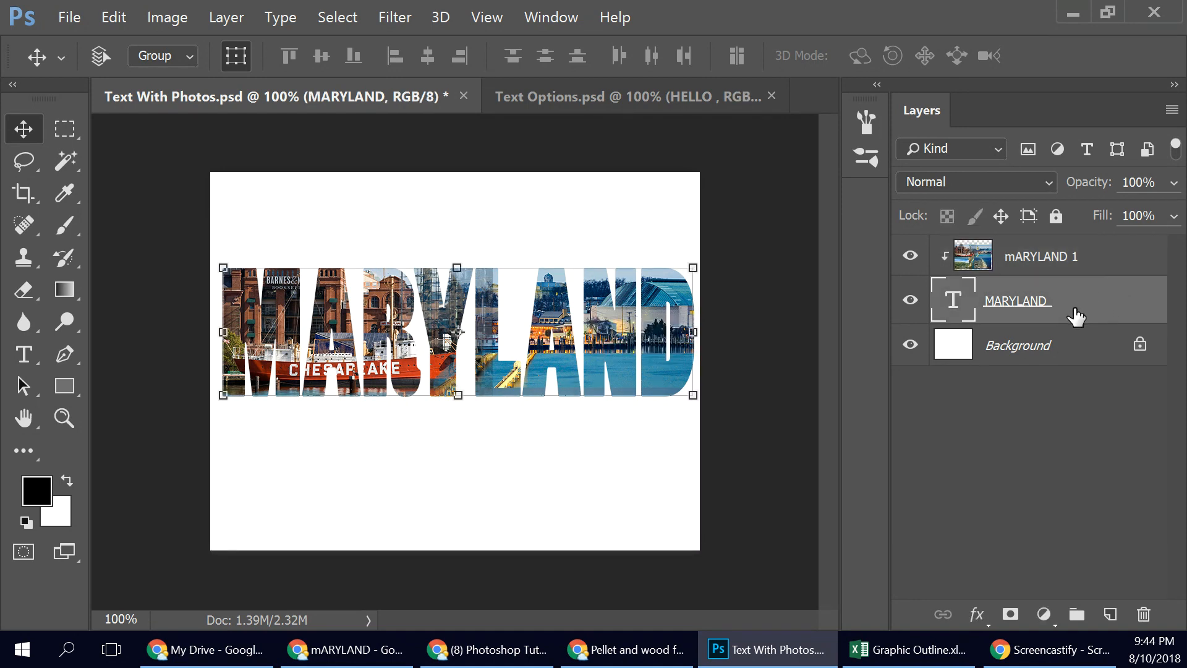
drag(457, 362, 427, 396)
- Swap the foreground and background colors and fill the Background layer with black
click(35, 498)
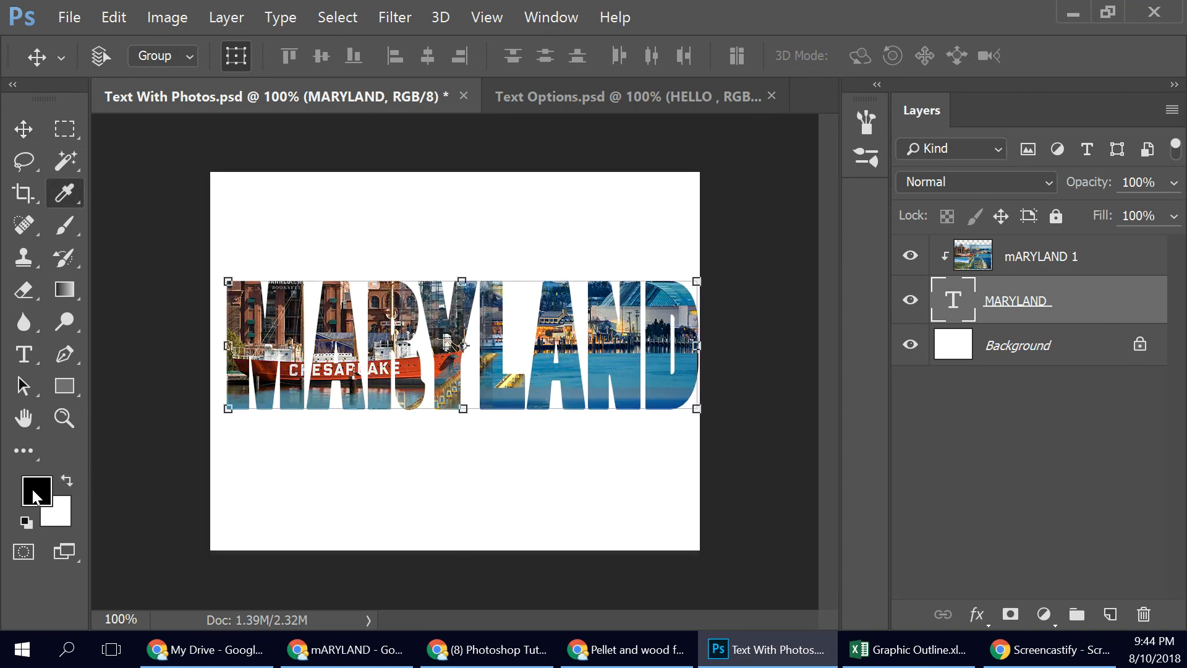
key(v)
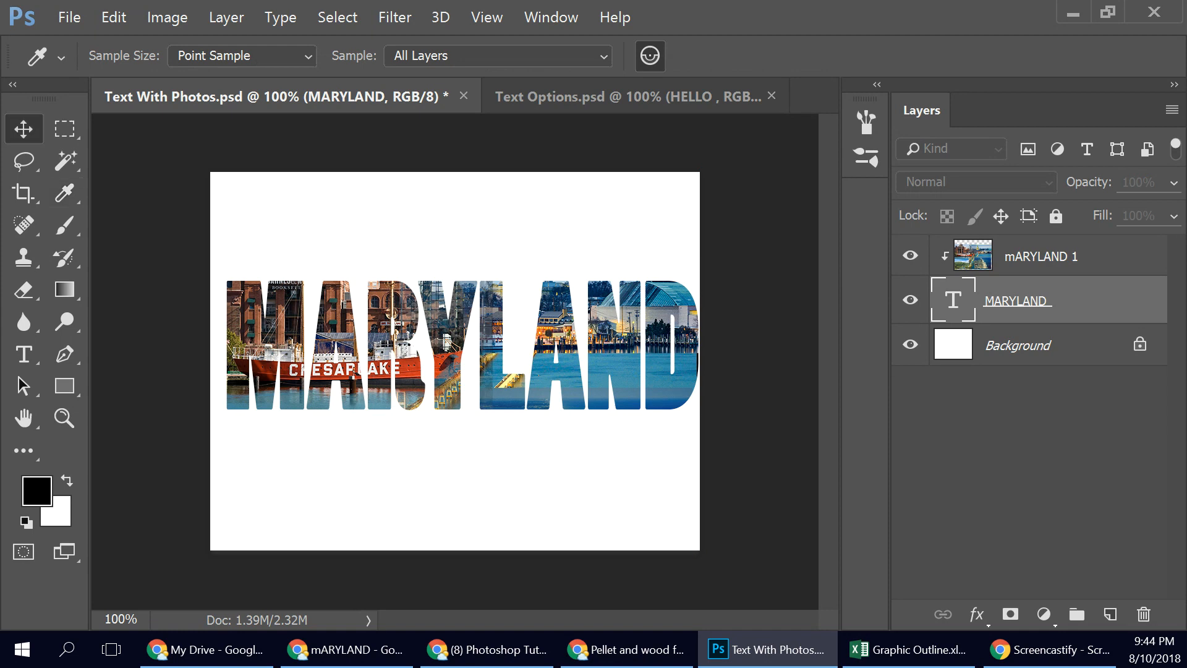
click(955, 352)
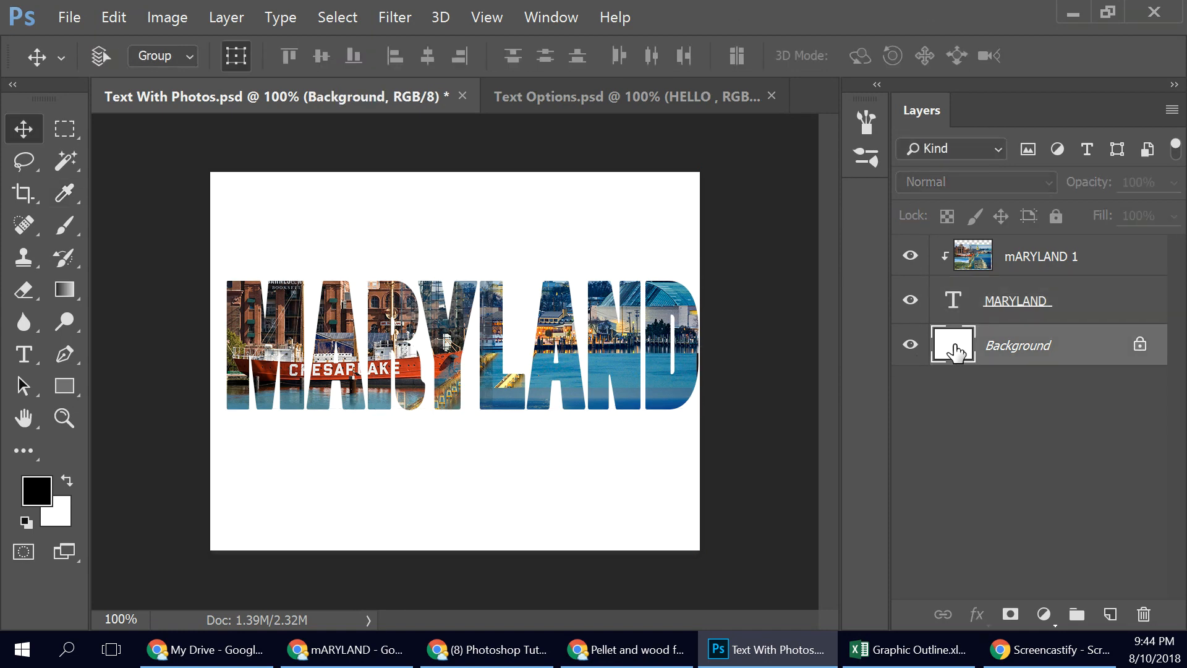
drag(956, 352, 956, 354)
click(68, 480)
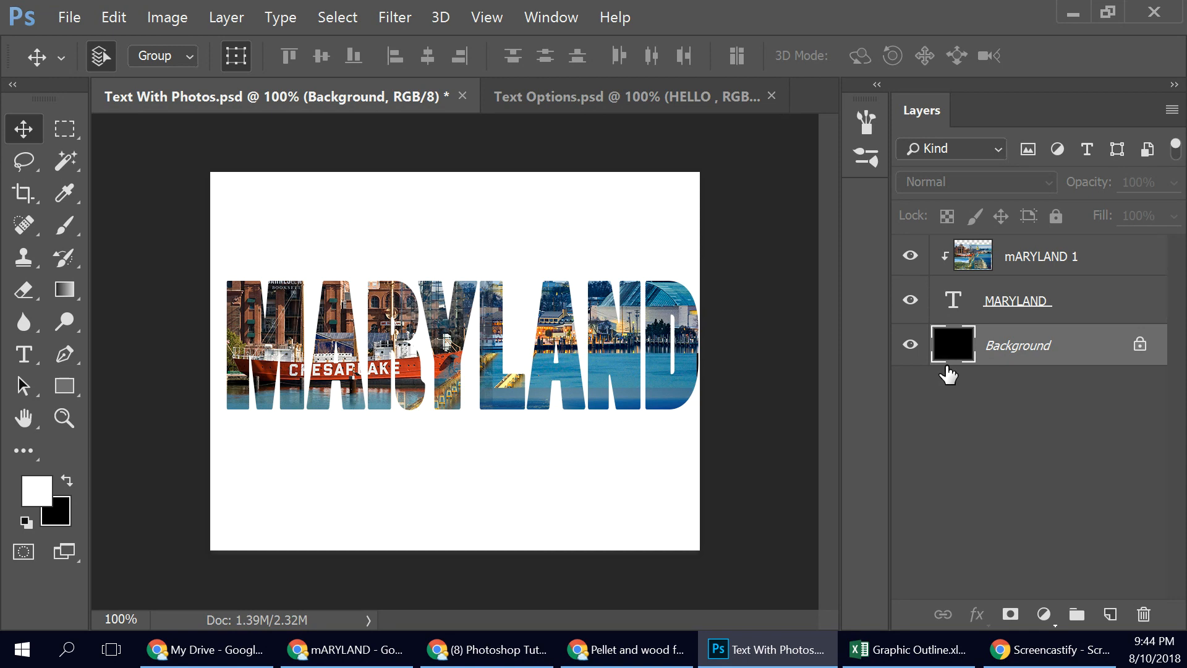
key(ctrl+BackSpace)
click(411, 314)
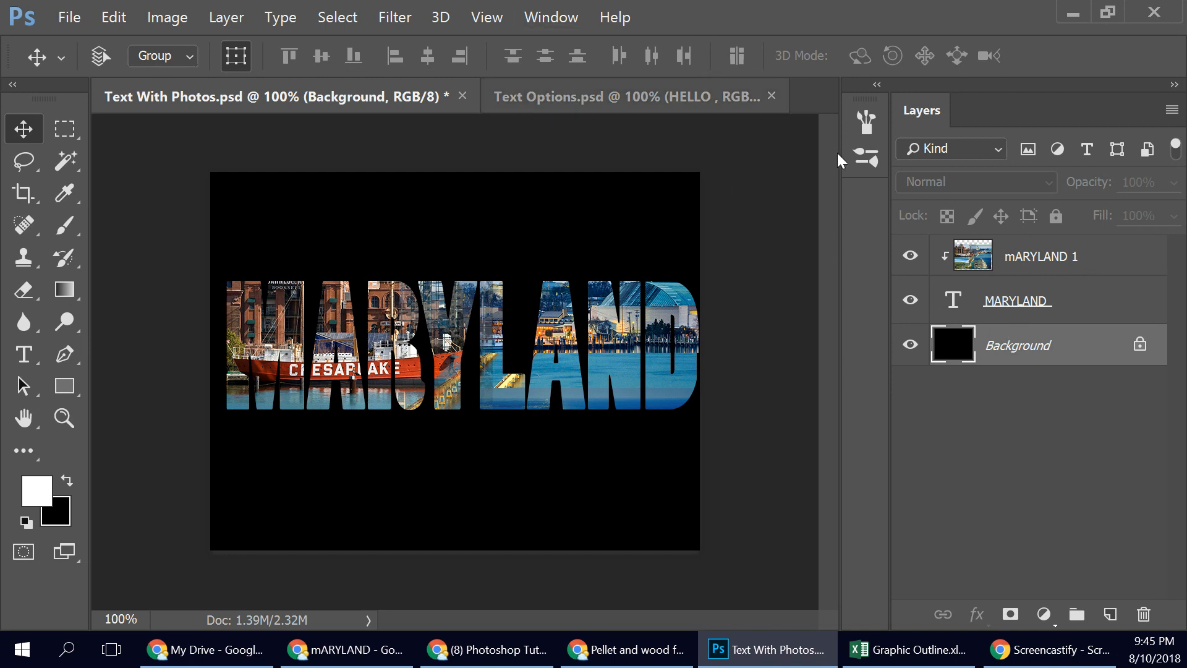
- Duplicate the clipped mARYLAND 1 photo layer, keeping the default copy name
click(1039, 266)
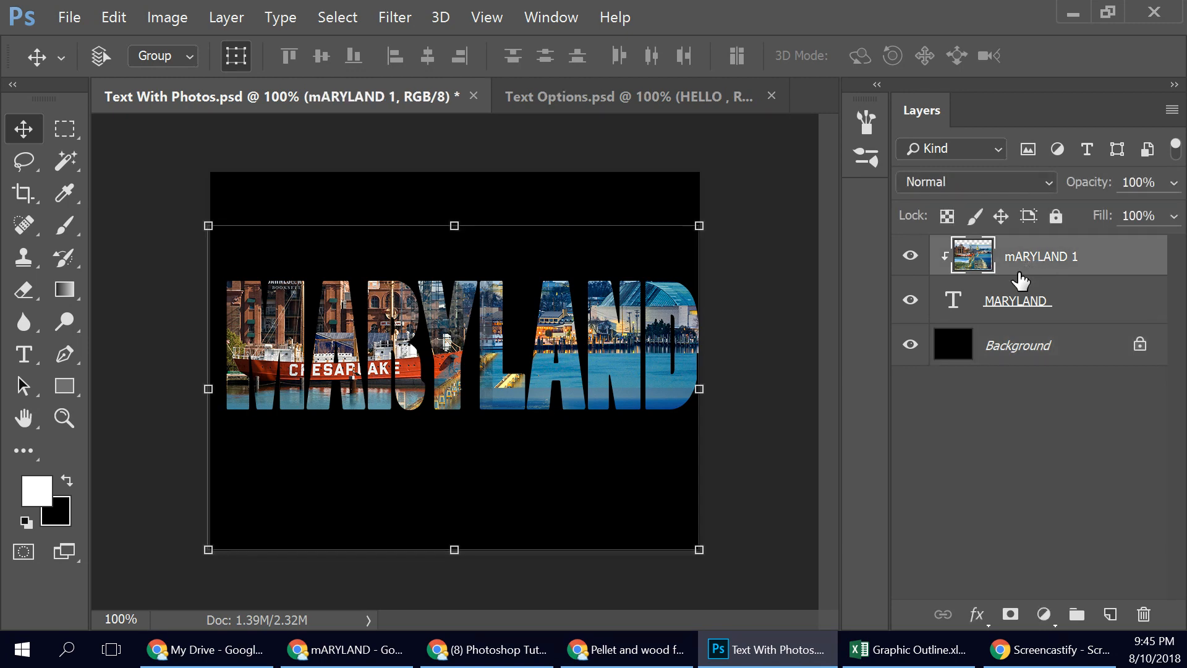
right_click(1018, 258)
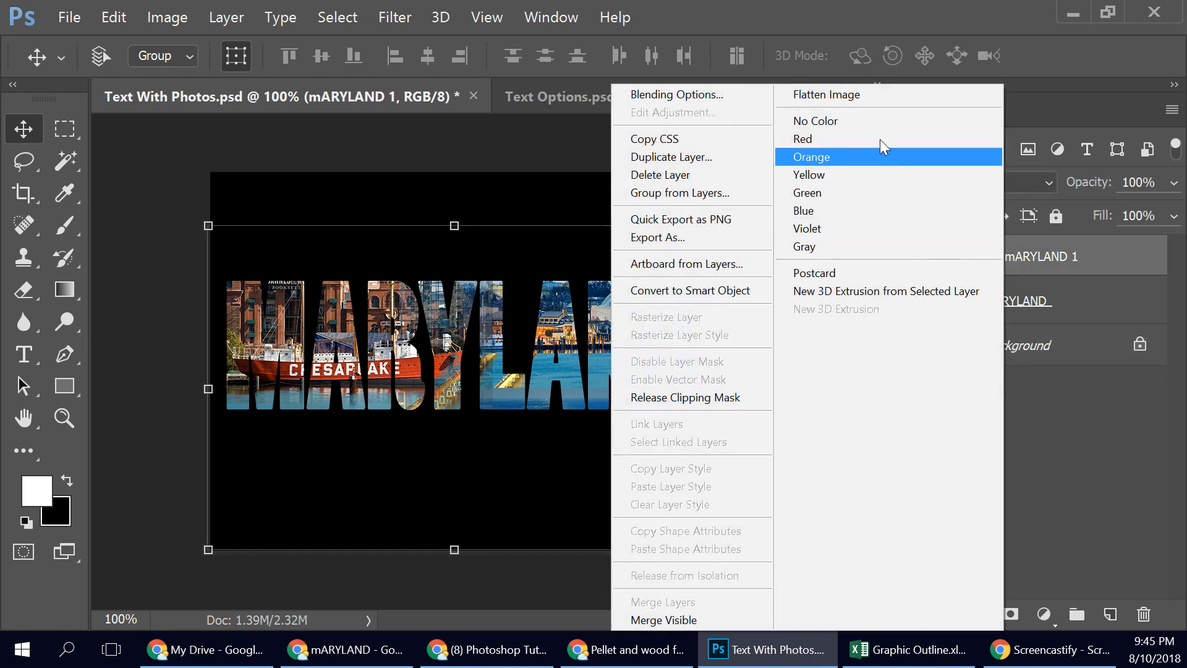
click(729, 157)
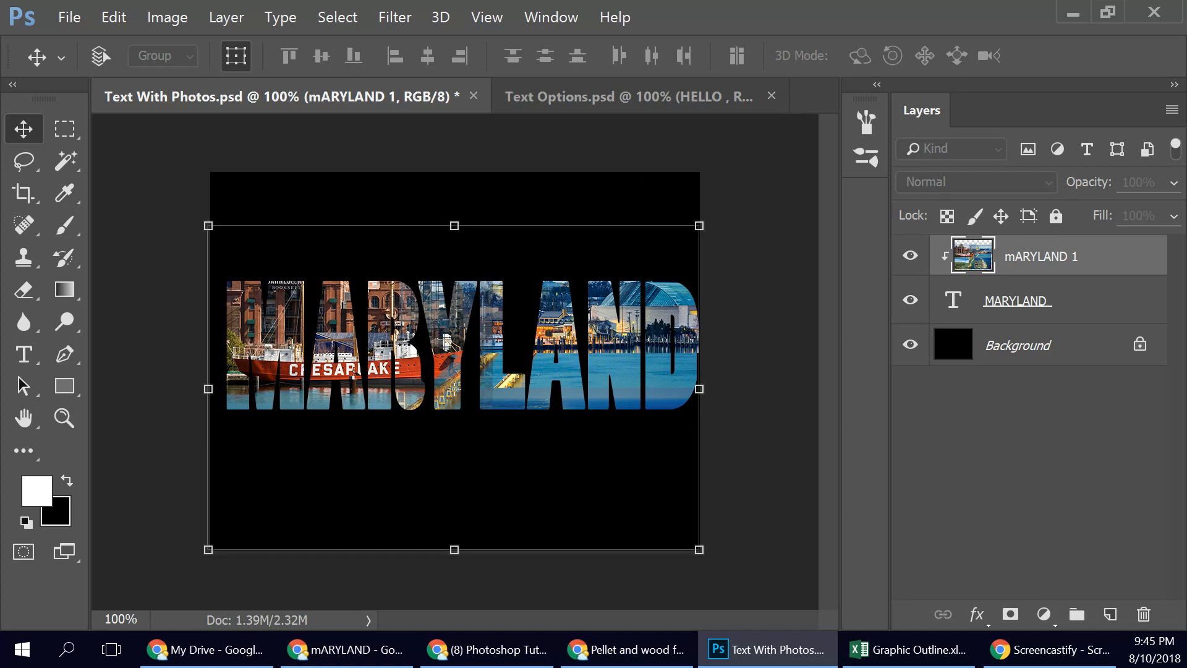
key(Return)
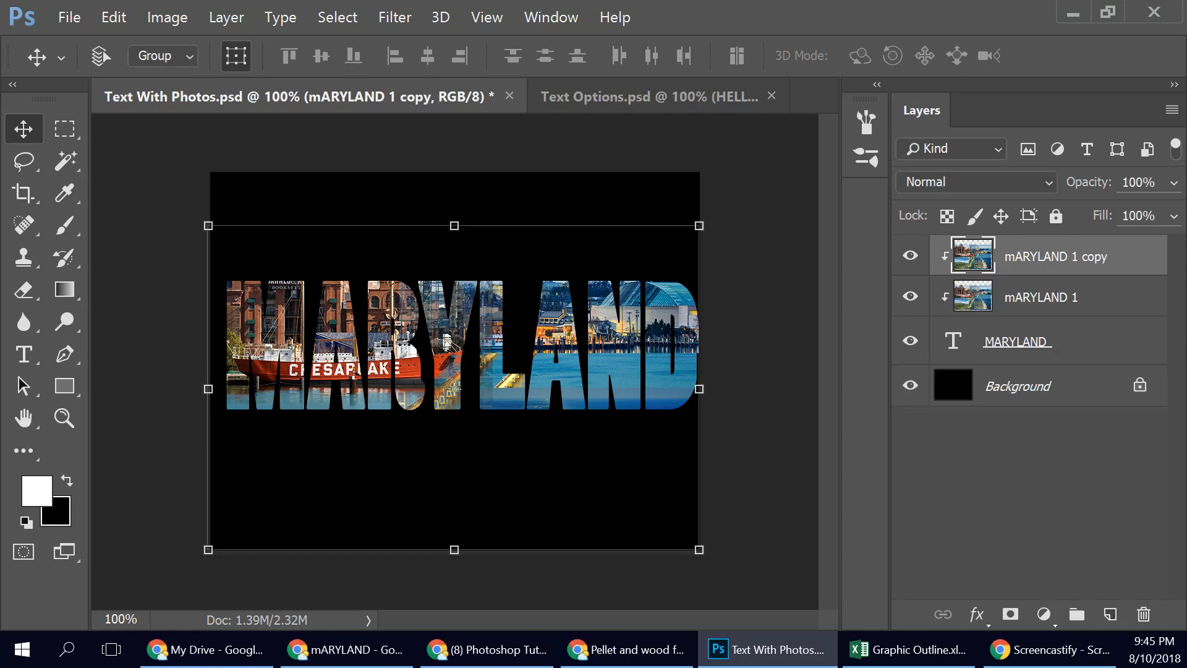
- Release the clipping mask on the mARYLAND 1 copy layer
right_click(956, 264)
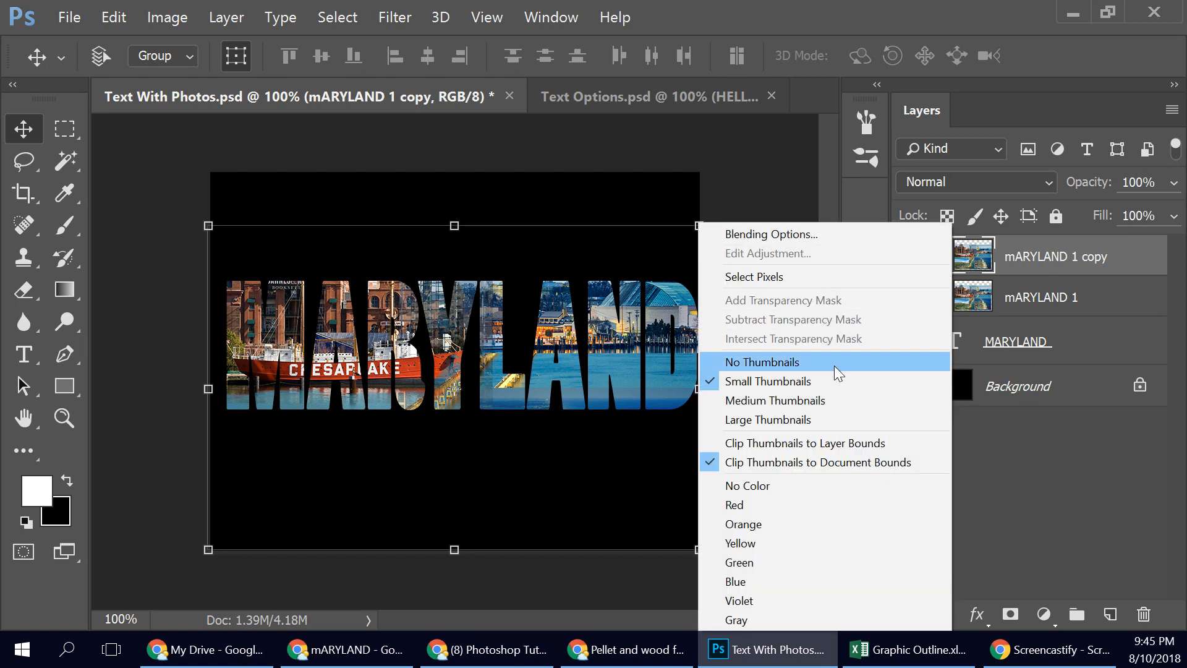
click(1089, 558)
click(383, 19)
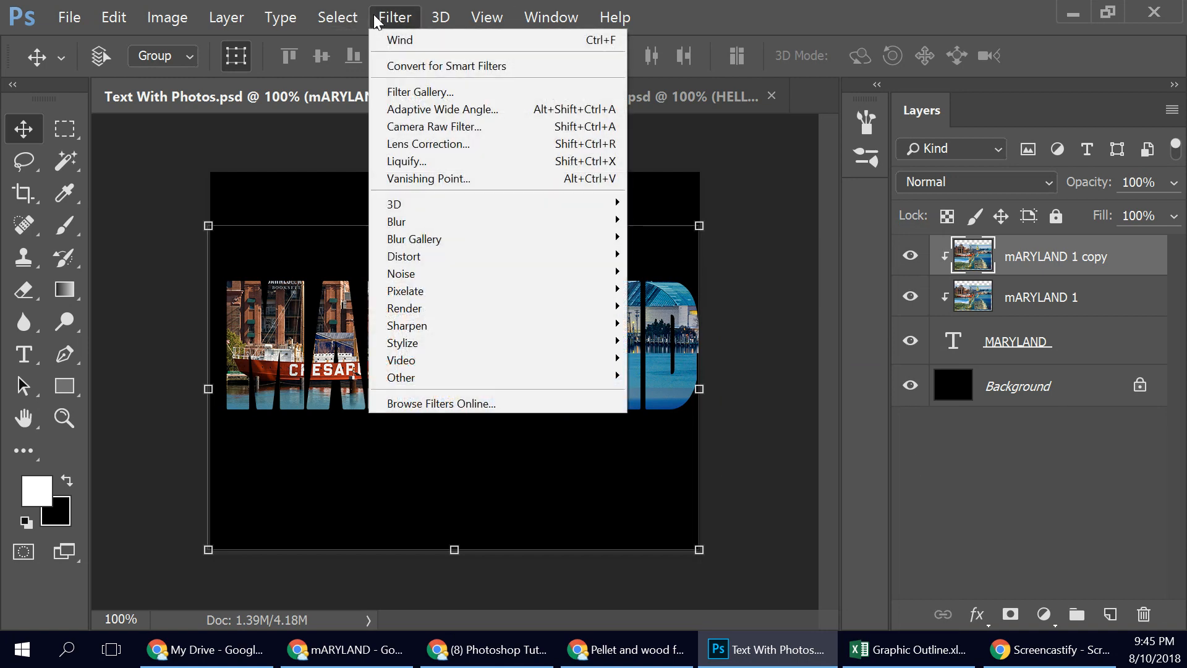
mouse_move(318, 21)
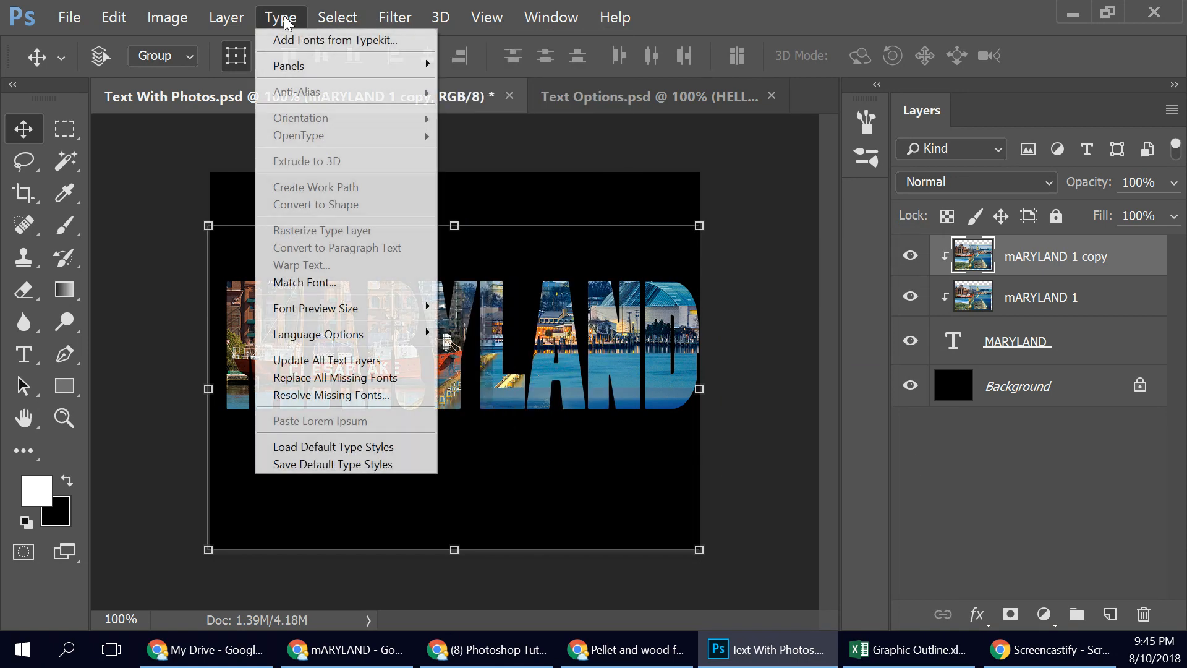
mouse_move(237, 23)
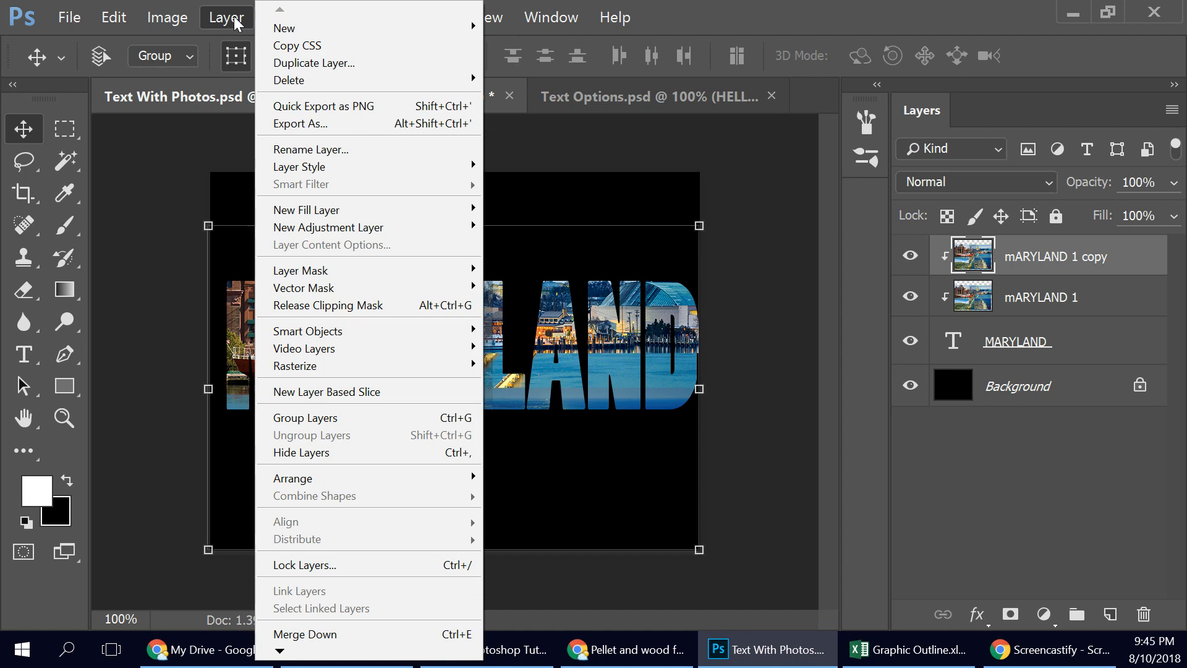
click(370, 305)
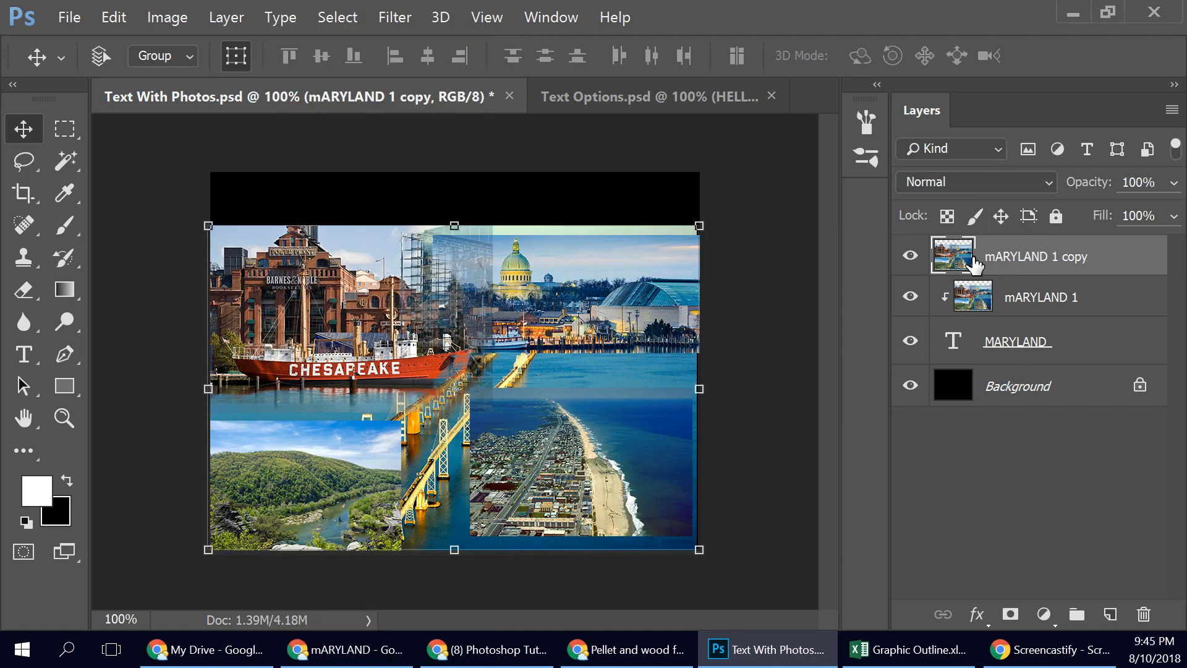